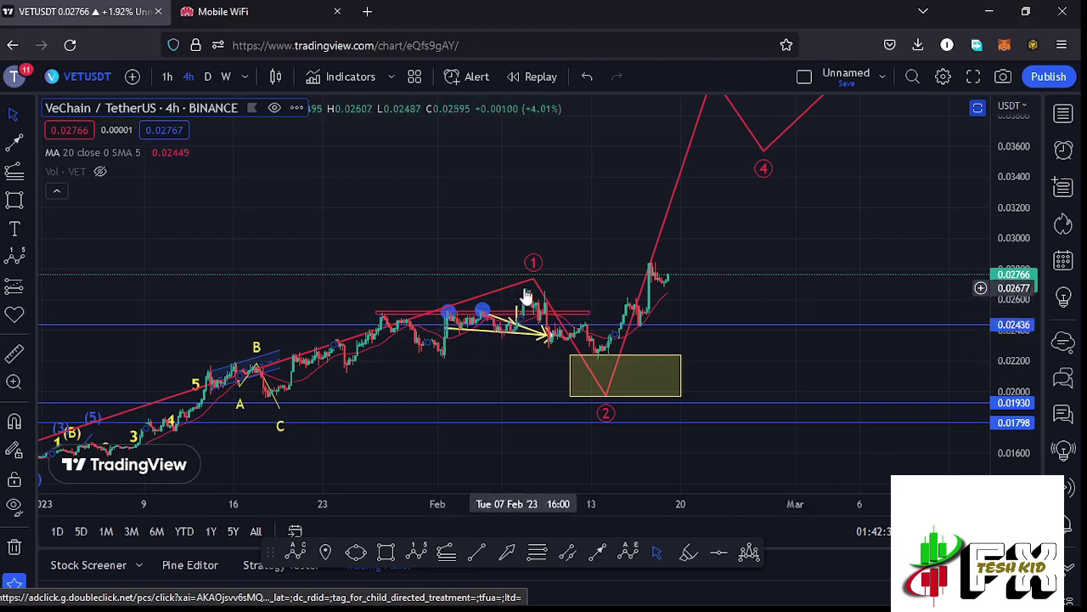
- Pan and rescale the 4h chart to show the earlier wave labels and older price history
left_click_drag(782, 272, 780, 295)
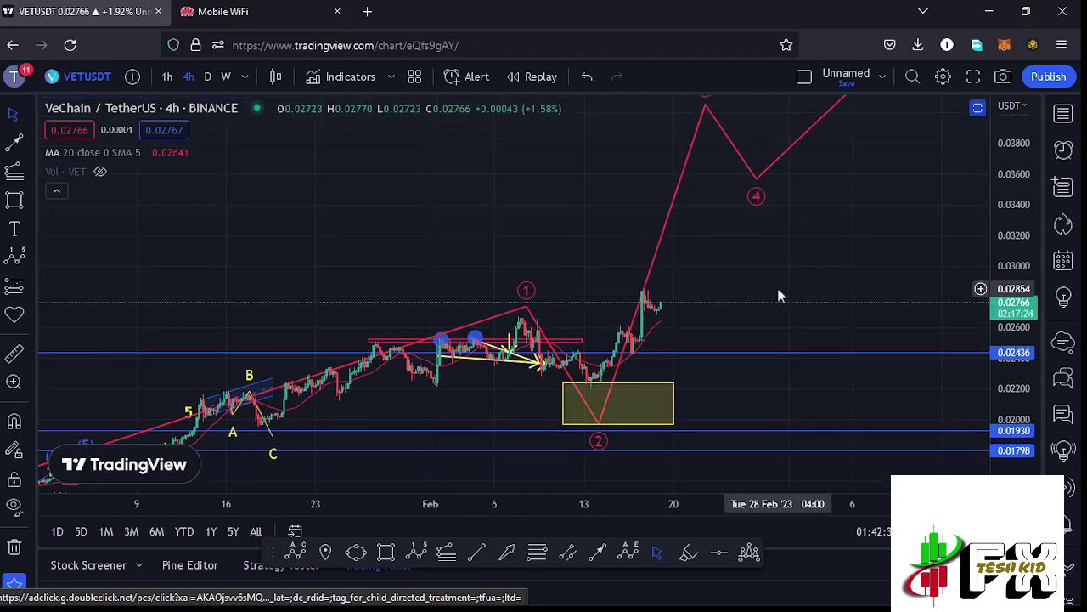
left_click_drag(1008, 238, 1008, 244)
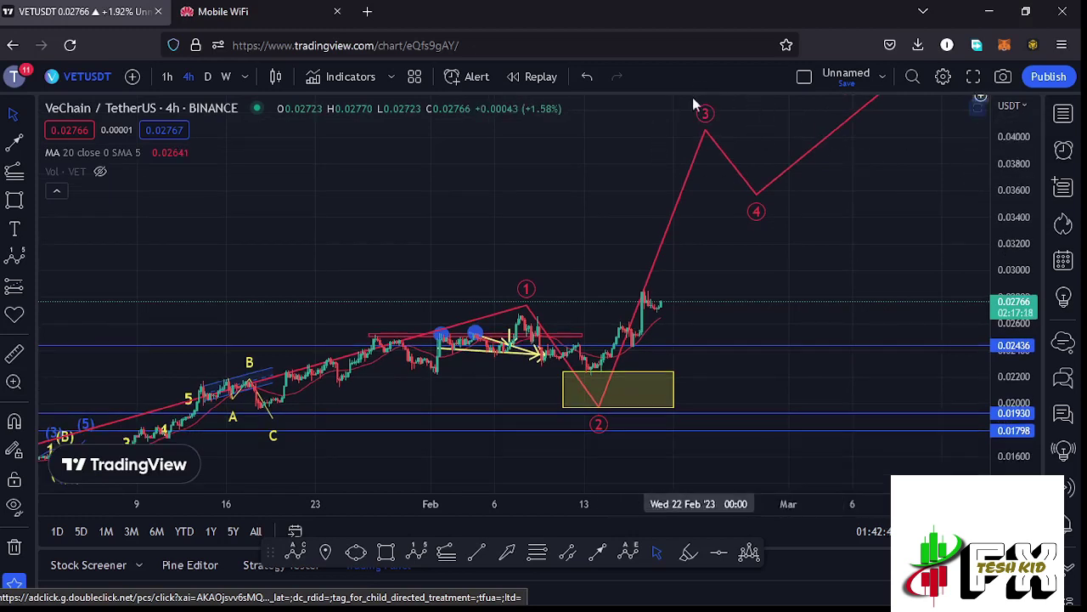
scroll(712, 281, "down", 3)
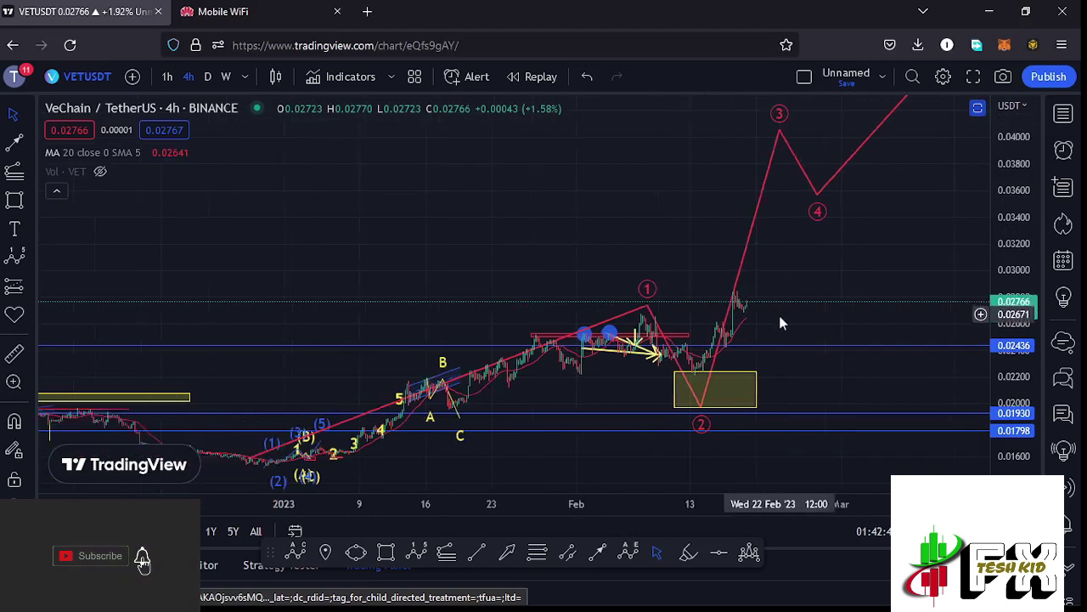
scroll(807, 348, "down", 2)
left_click_drag(842, 396, 858, 333)
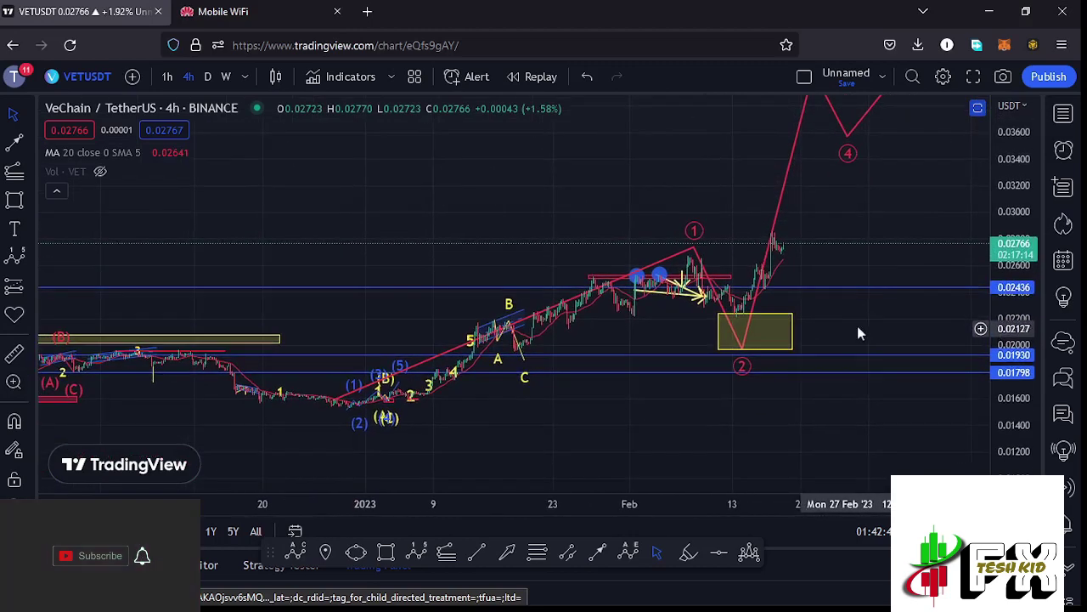
scroll(851, 331, "up", 2)
left_click_drag(1017, 357, 1016, 363)
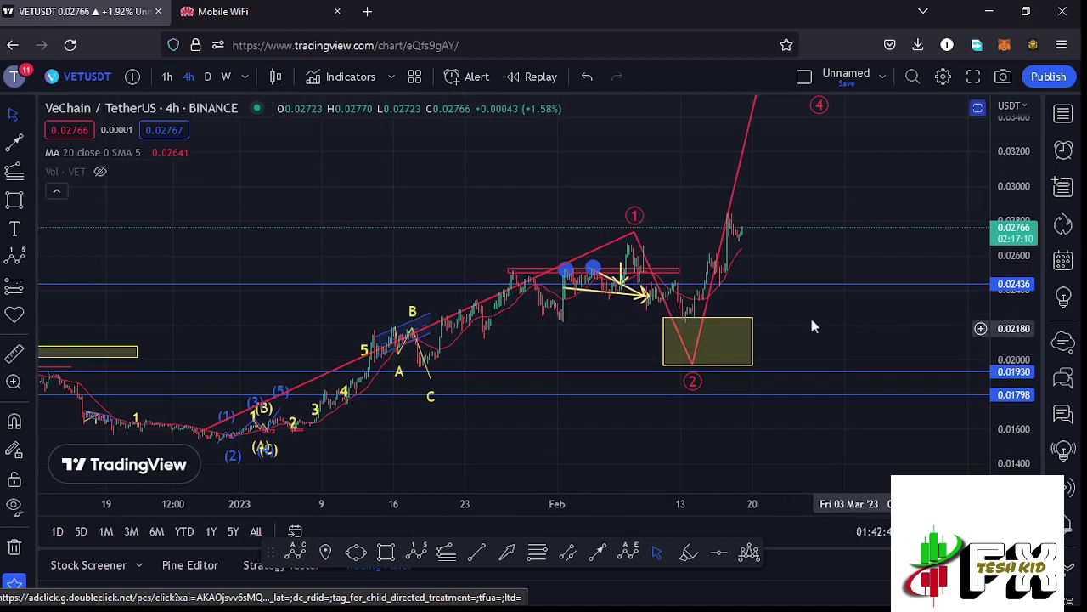
scroll(811, 331, "up", 1)
left_click_drag(808, 335, 934, 332)
scroll(905, 349, "up", 1)
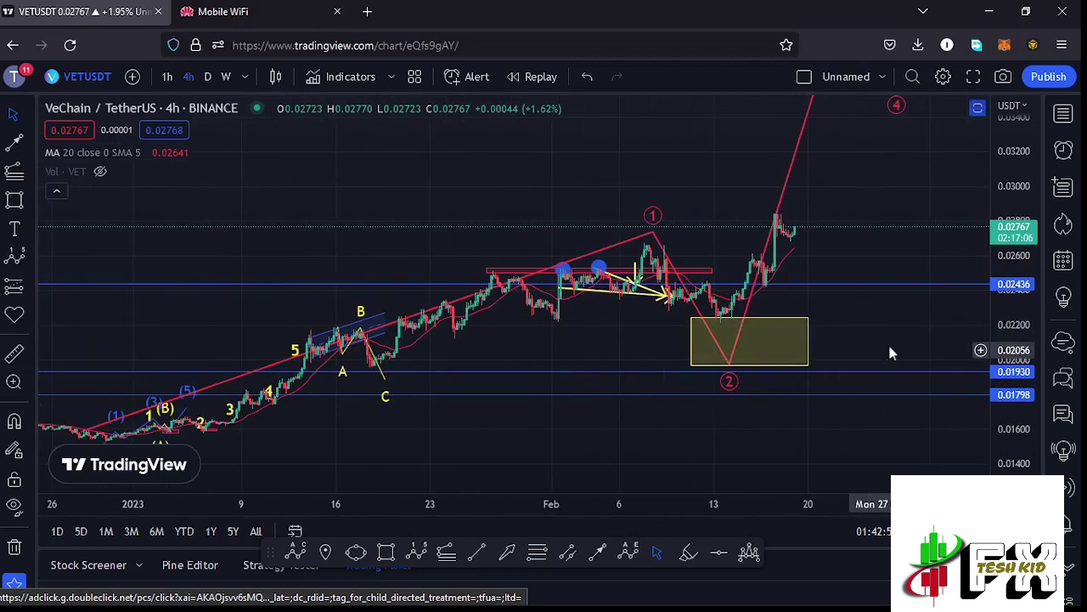
left_click_drag(383, 450, 395, 429)
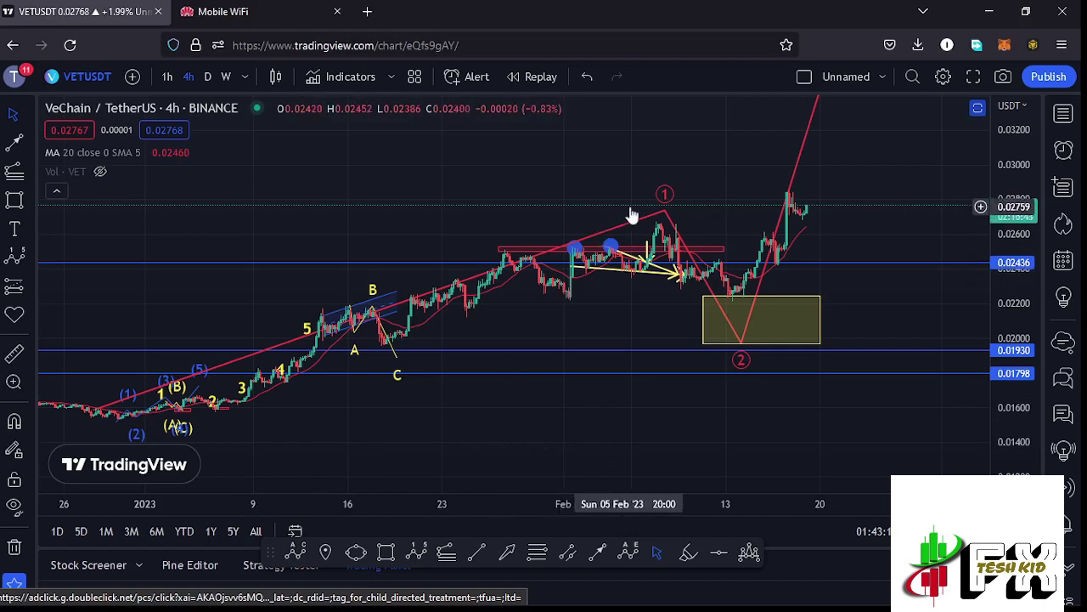
- Draw a Fibonacci retracement from the late-December low to the recent high
left_click(540, 552)
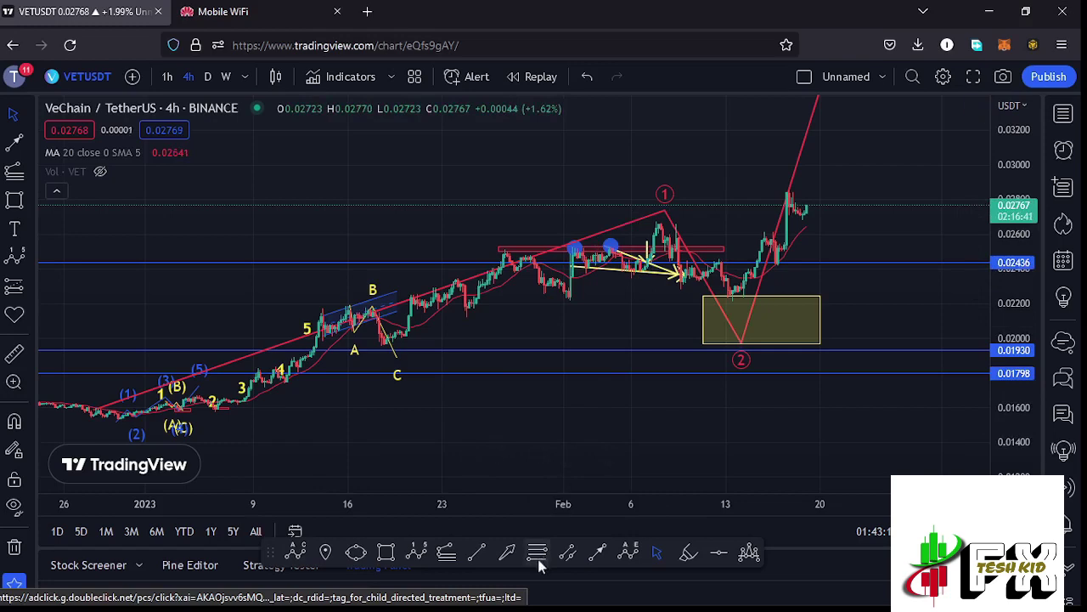
left_click(119, 418)
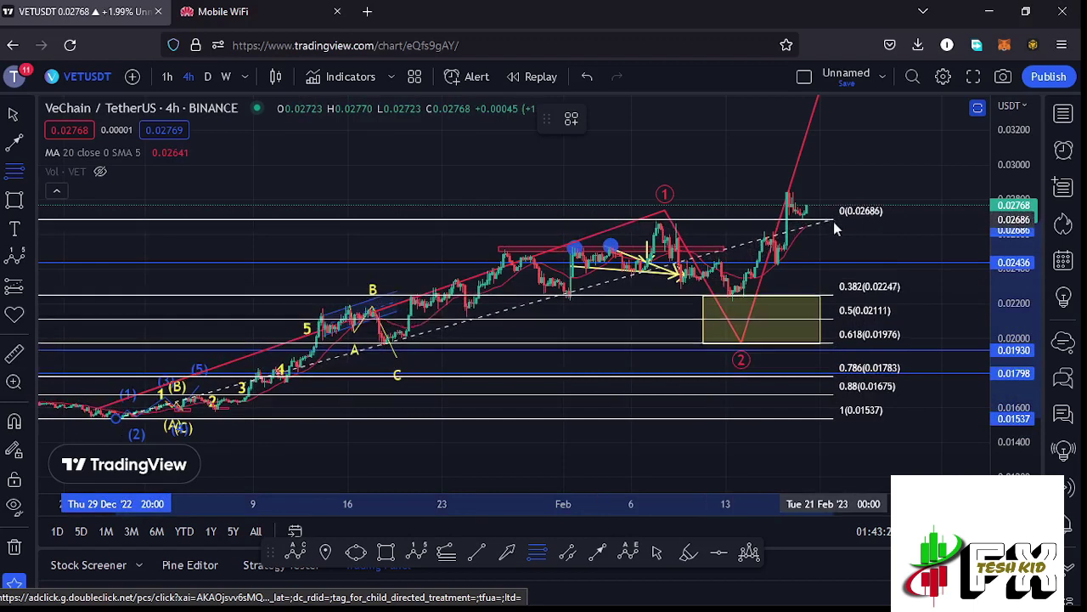
left_click(833, 221)
left_click_drag(1013, 343, 1012, 345)
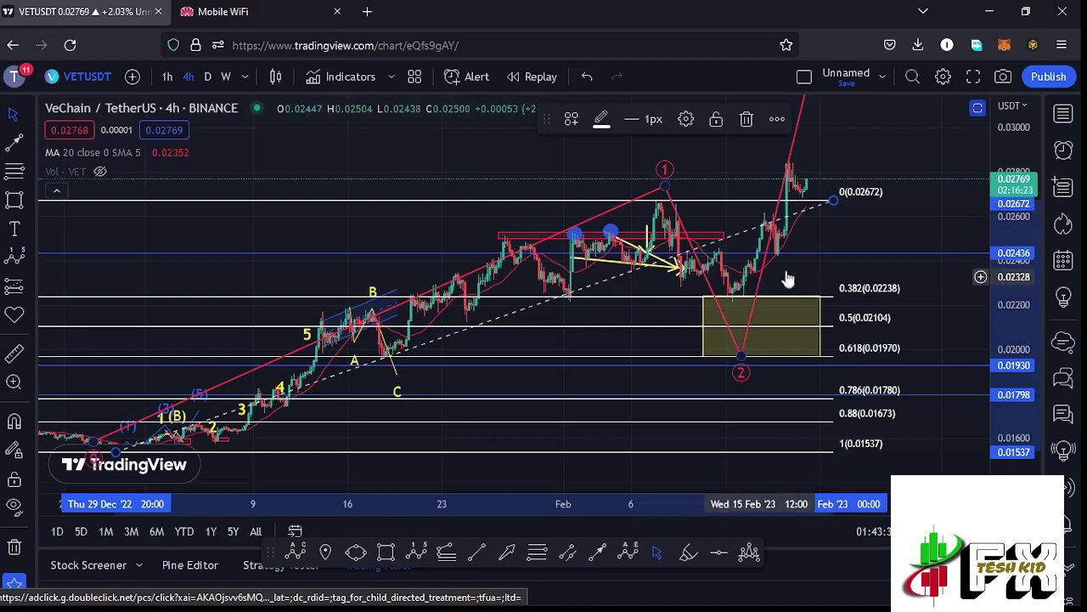
left_click_drag(808, 268, 786, 278)
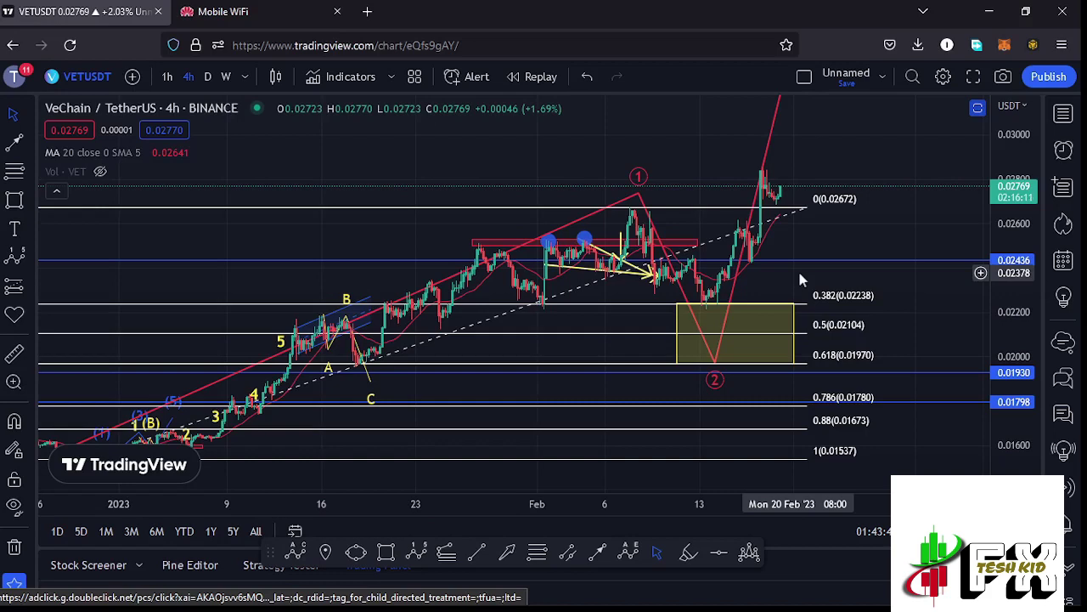
- Delete the Fibonacci retracement and reframe the chart to show waves 3 and 4
left_click(804, 207)
left_click(746, 122)
left_click_drag(877, 209, 806, 310)
left_click_drag(995, 223, 1000, 259)
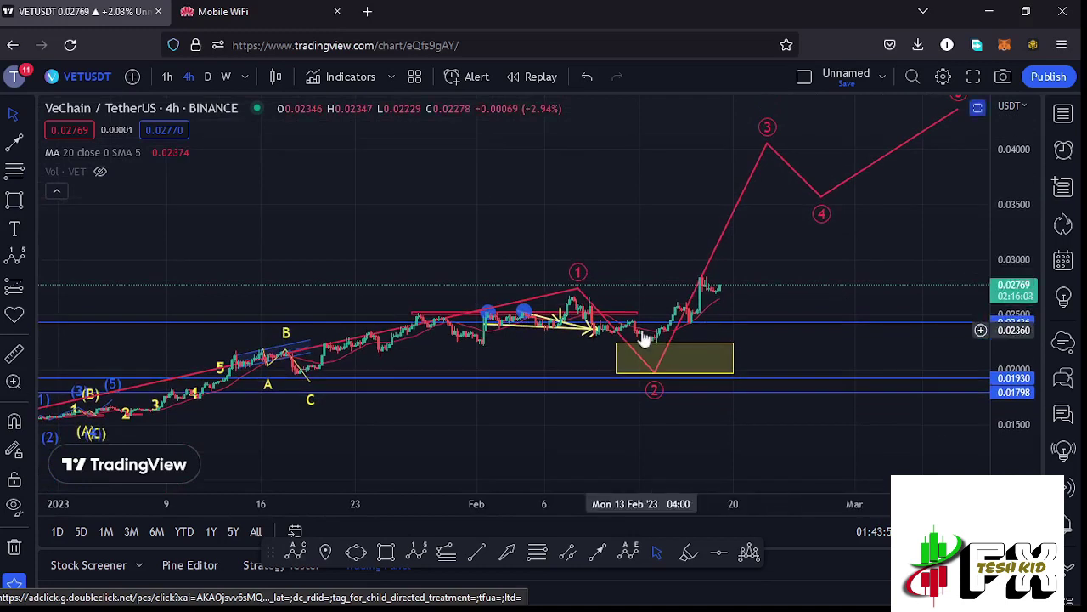
scroll(645, 333, "down", 2)
scroll(671, 327, "up", 2)
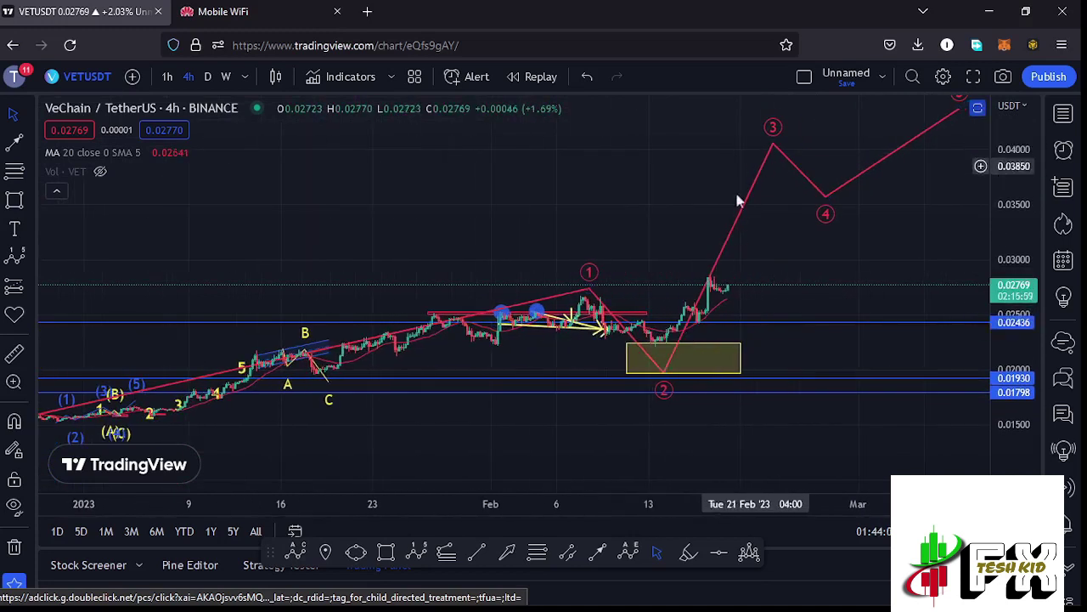
scroll(704, 265, "down", 1)
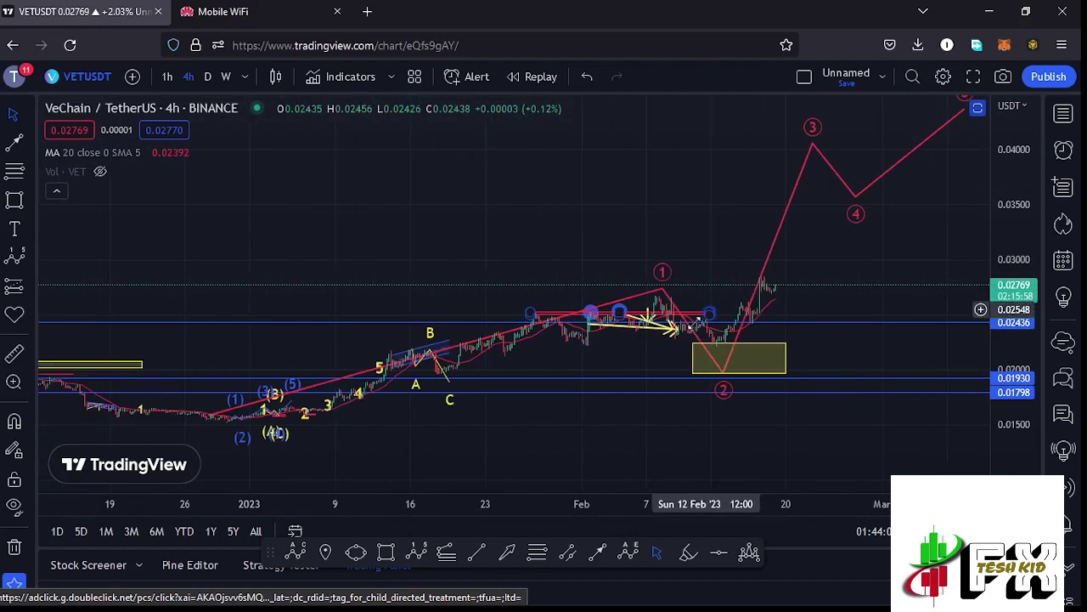
- Draw a trend-based Fibonacci extension from the late-December low via the wave 1 high, then delete it
left_click(446, 553)
left_click(206, 420)
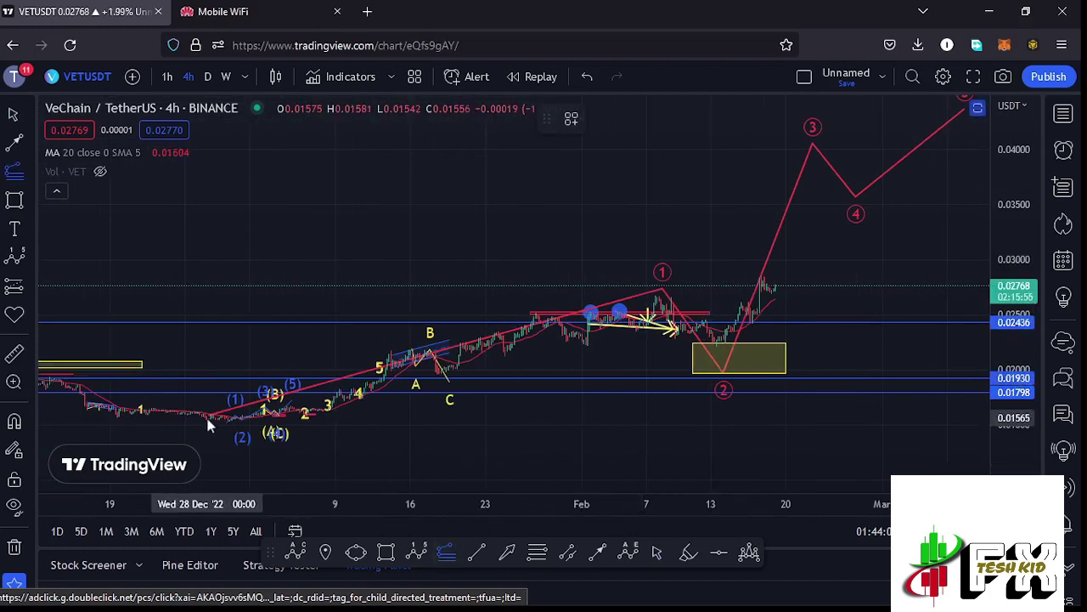
left_click(656, 298)
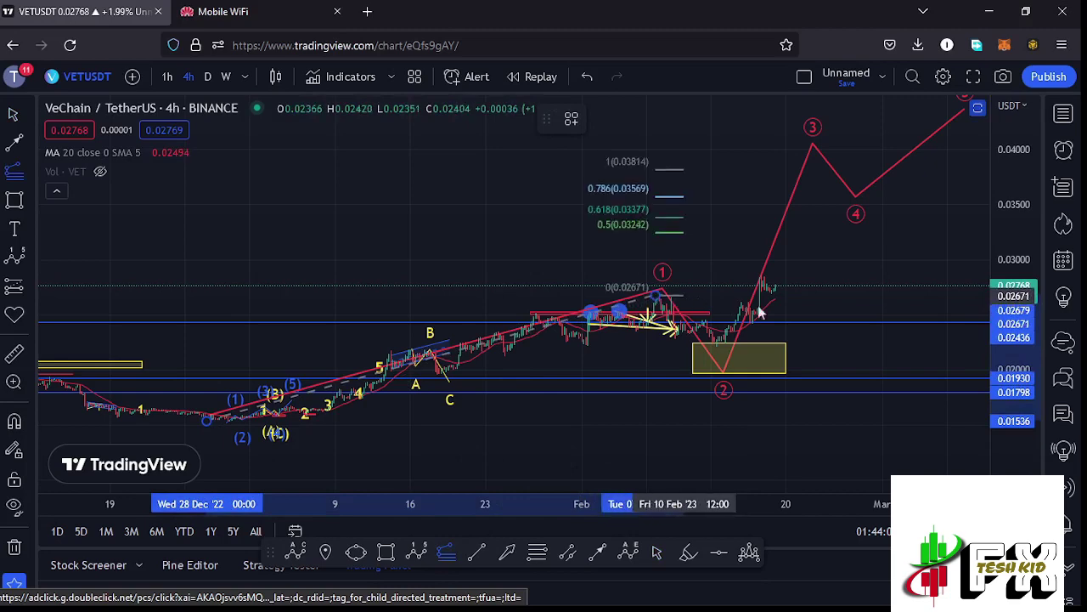
left_click(870, 347)
left_click_drag(926, 329, 840, 363)
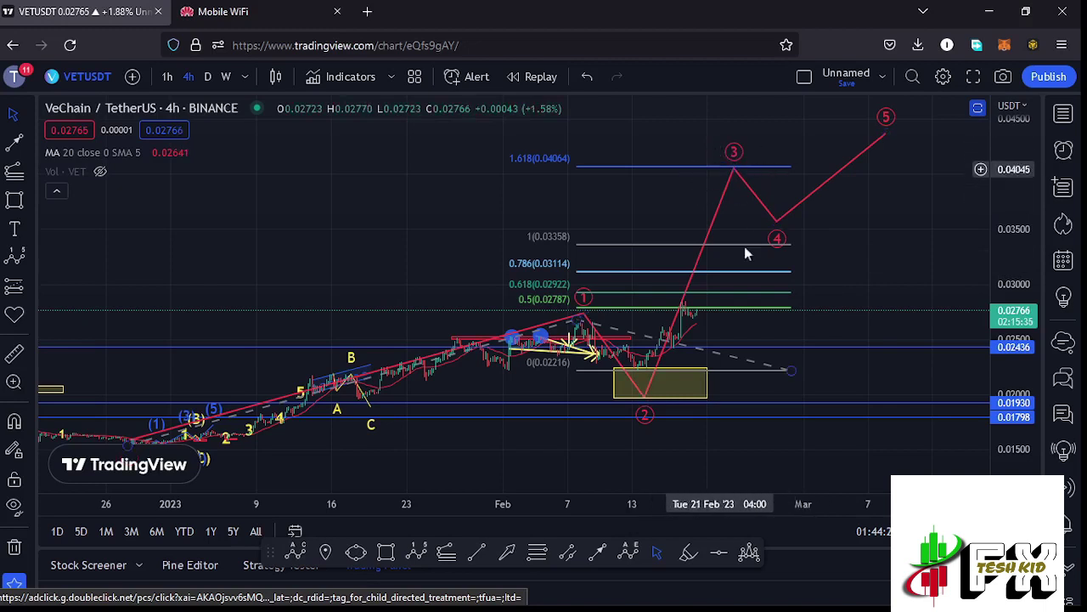
left_click(788, 374)
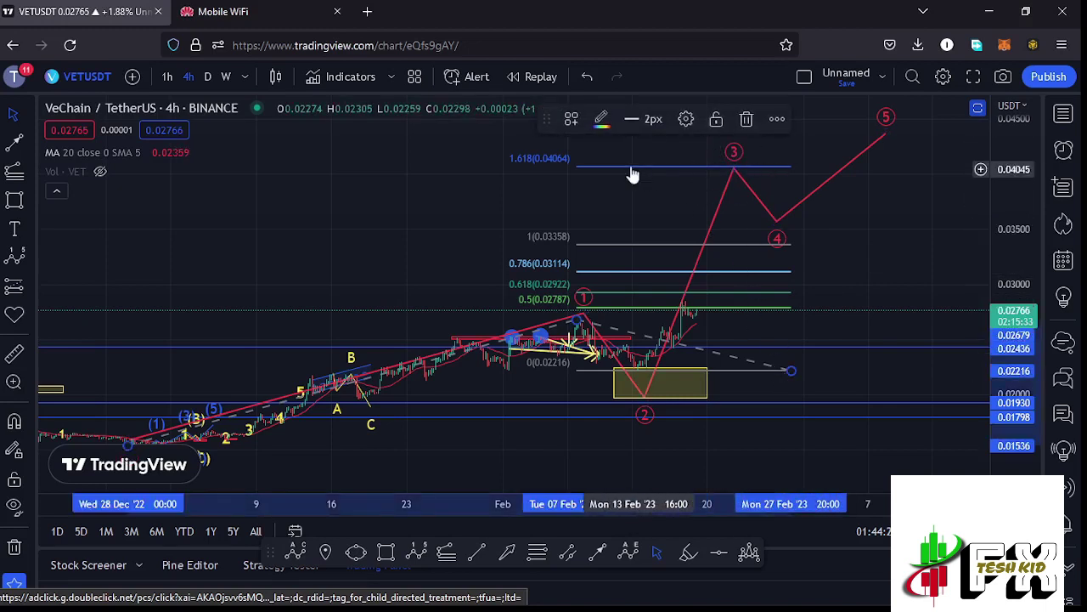
key("Delete")
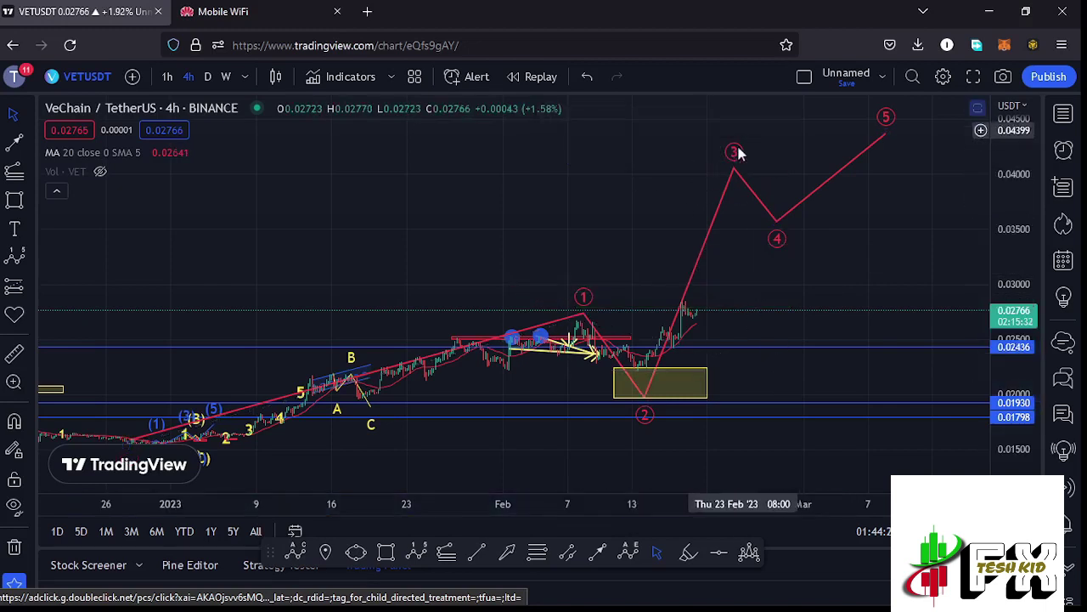
- Draw a new yellow Elliott impulse sub-wave 0–5 starting at the wave 2 low
left_click(418, 552)
left_click(639, 397)
left_click(637, 321)
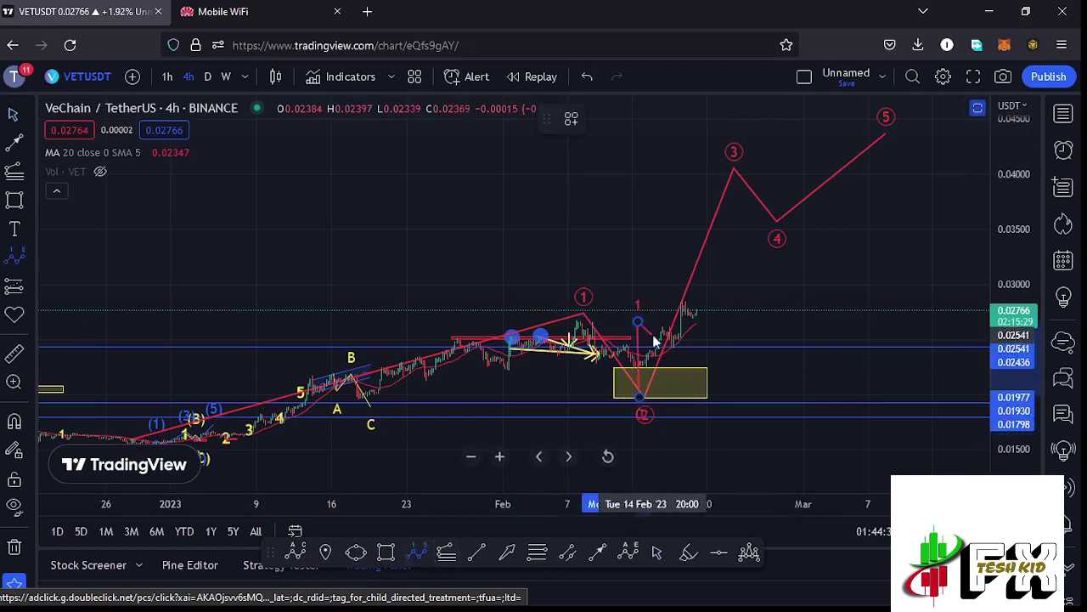
left_click(653, 334)
left_click(654, 276)
left_click(661, 280)
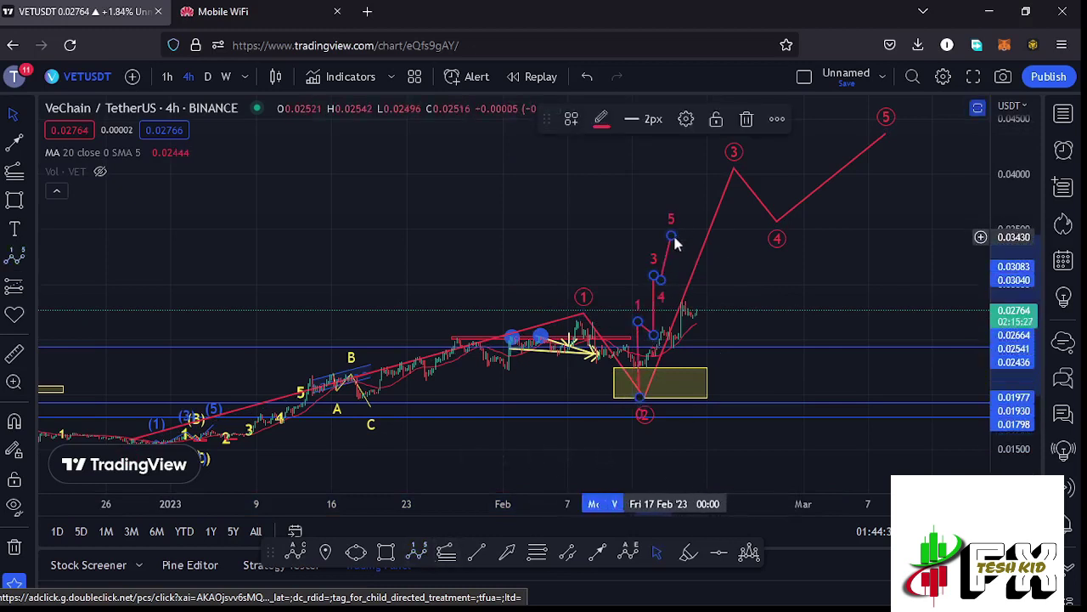
left_click(682, 209)
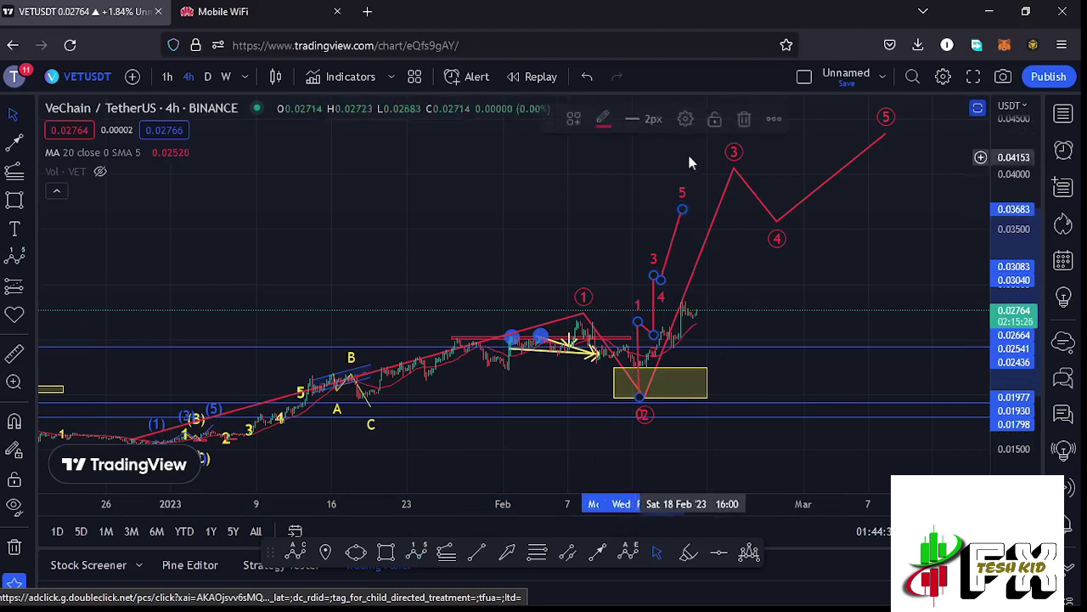
left_click(603, 119)
left_click(639, 173)
left_click(777, 260)
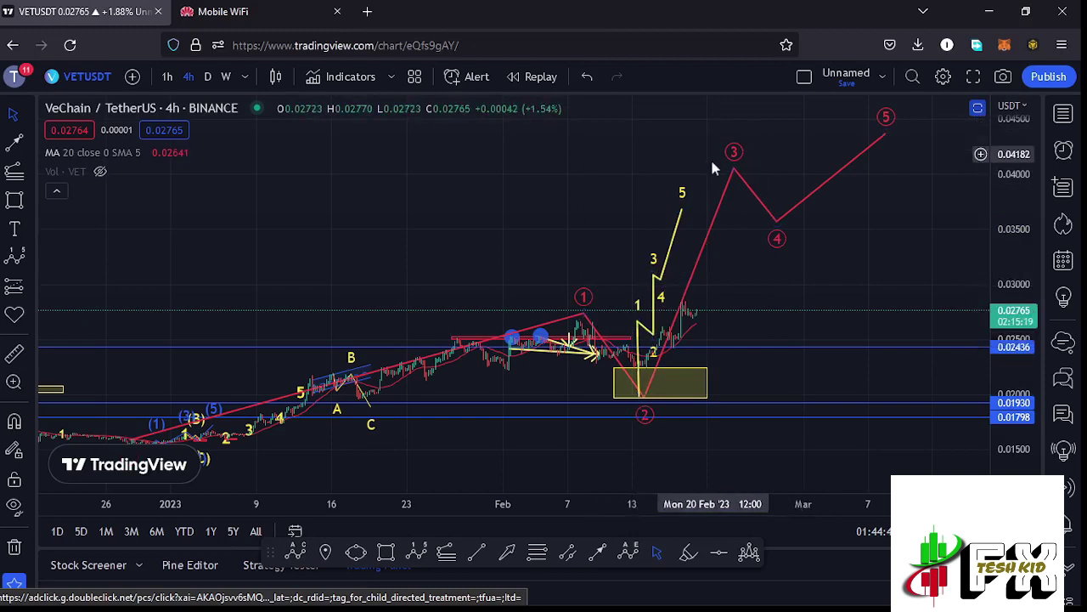
- Delete the old yellow sub-wave count and pan toward the recent price action
left_click(667, 246)
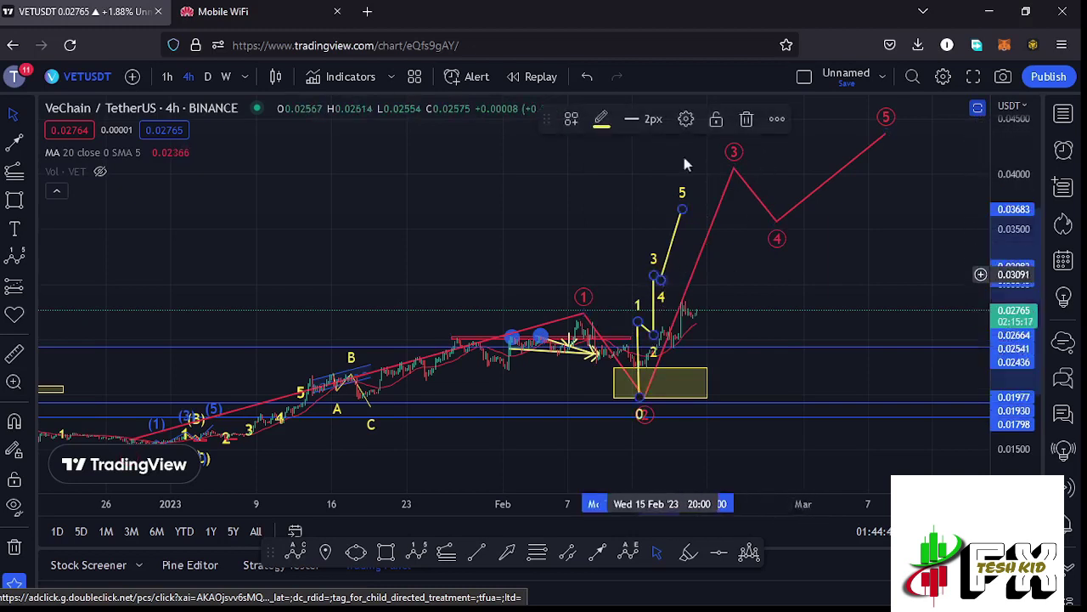
key("Delete")
left_click_drag(739, 320, 823, 327)
- Place Elliott impulse points 0–5 from the yellow-box low, with 3–5 above the latest candles
scroll(822, 327, "up", 2)
left_click_drag(668, 324, 977, 377)
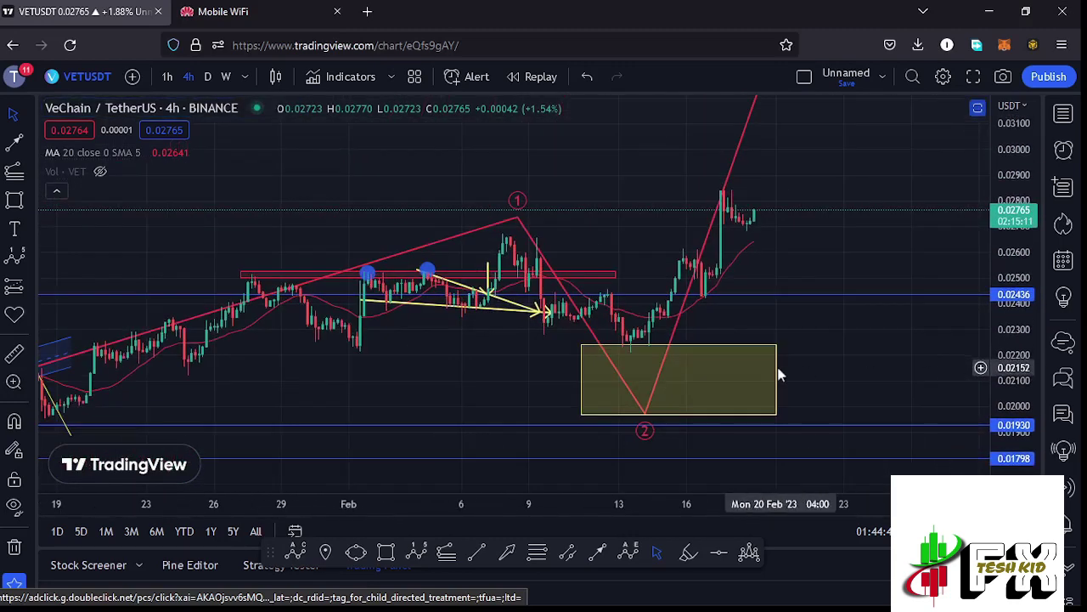
scroll(885, 382, "up", 3)
left_click_drag(891, 369, 862, 375)
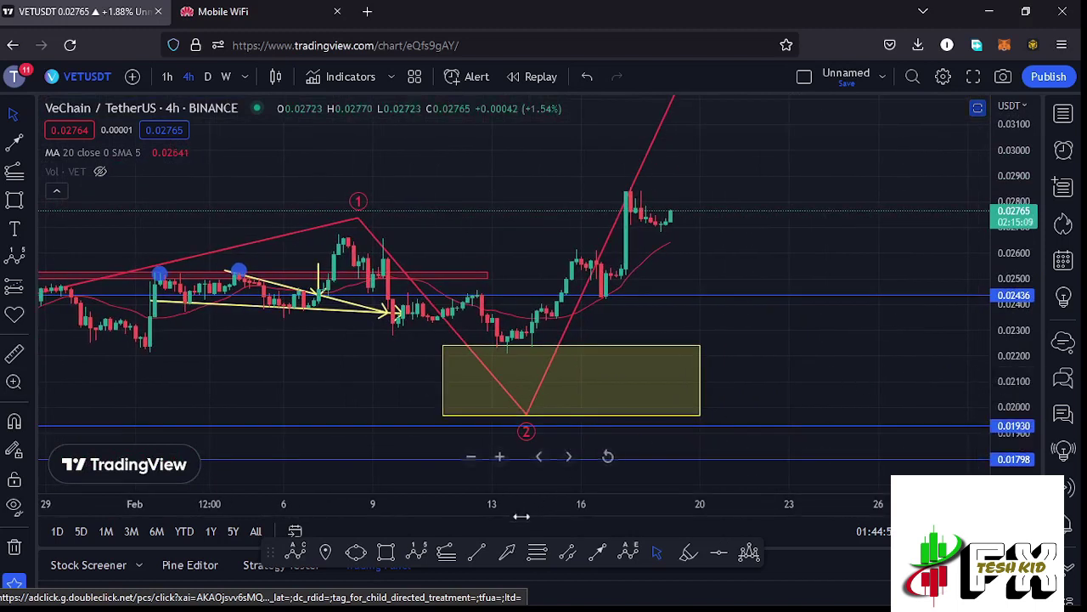
left_click(418, 556)
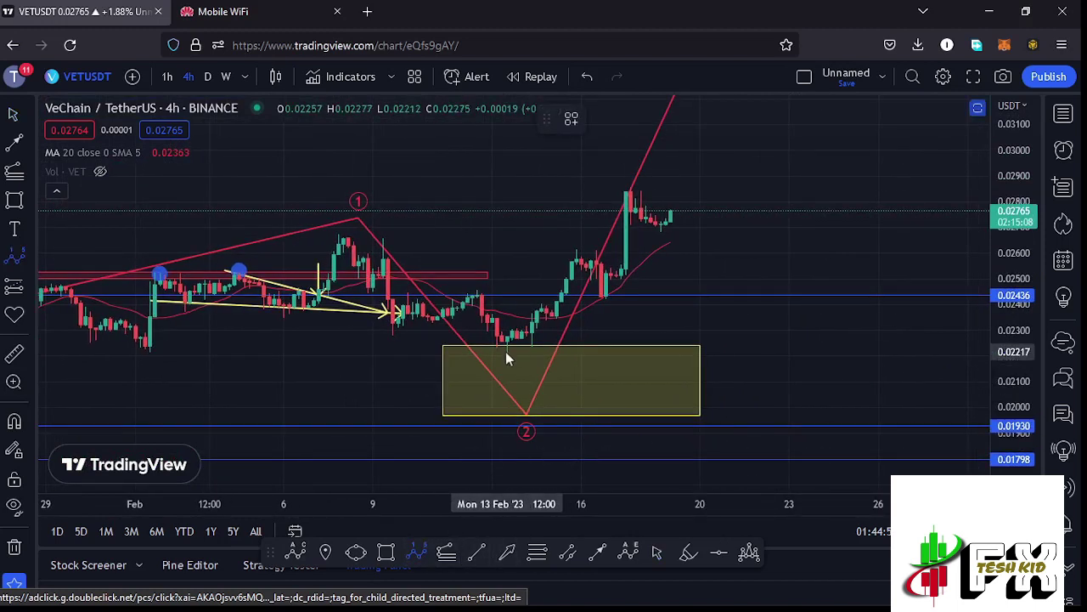
left_click(507, 351)
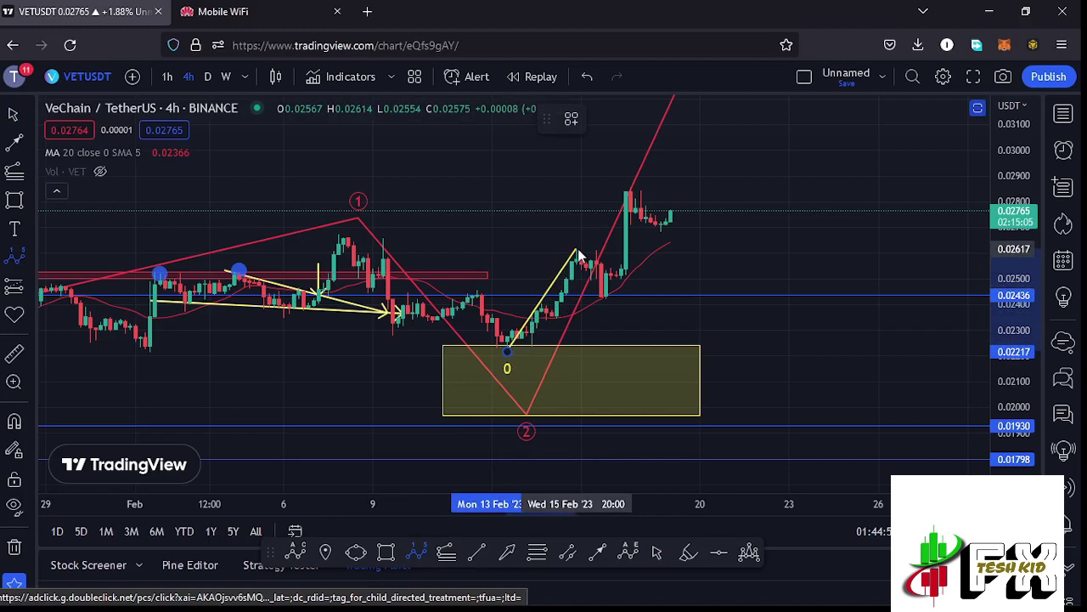
left_click(577, 252)
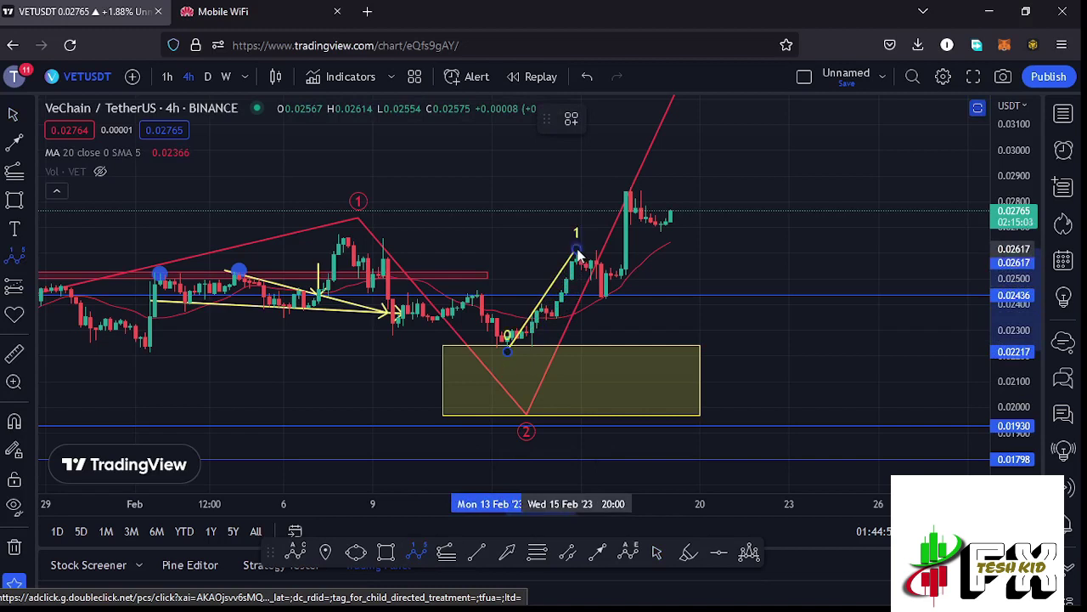
left_click(604, 300)
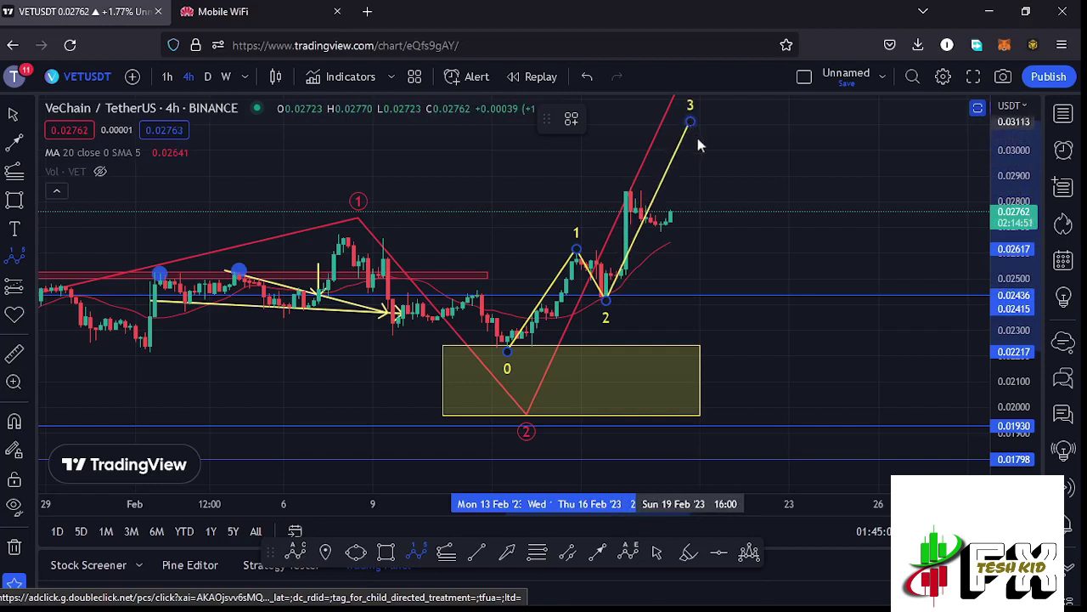
left_click(696, 136)
left_click(722, 170)
left_click(756, 119)
- Raise yellow sub-wave 5 to just below red wave 3
left_click_drag(816, 166, 612, 378)
left_click_drag(1013, 209, 1013, 247)
scroll(644, 281, "down", 3)
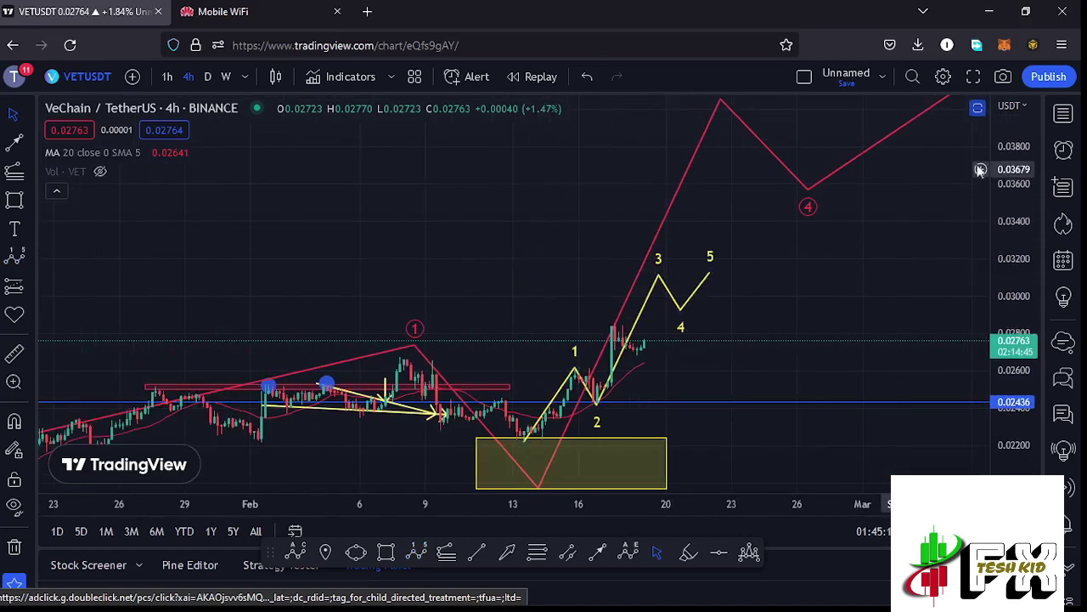
left_click_drag(709, 273, 748, 168)
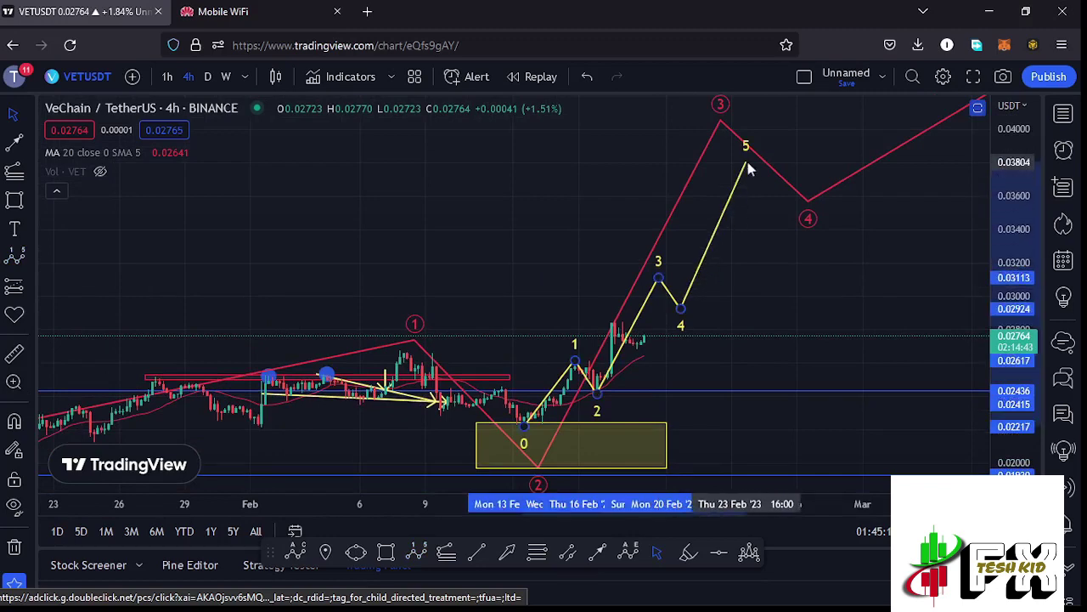
left_click_drag(693, 89, 678, 120)
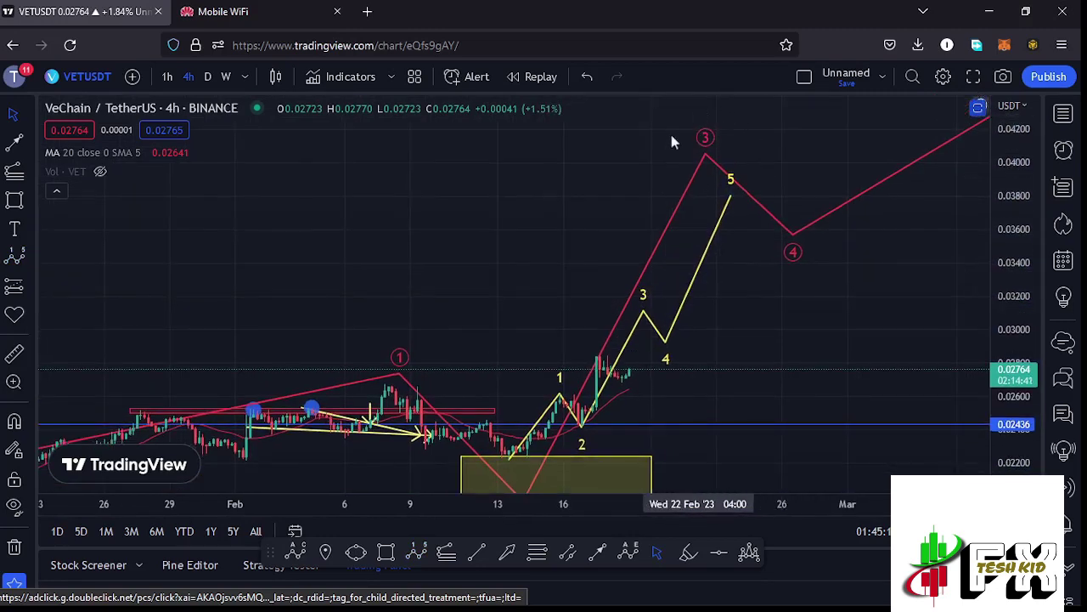
- Raise yellow sub-wave 4 to a higher price, near 0.0311
left_click_drag(770, 343, 824, 262)
left_click_drag(865, 251, 882, 212)
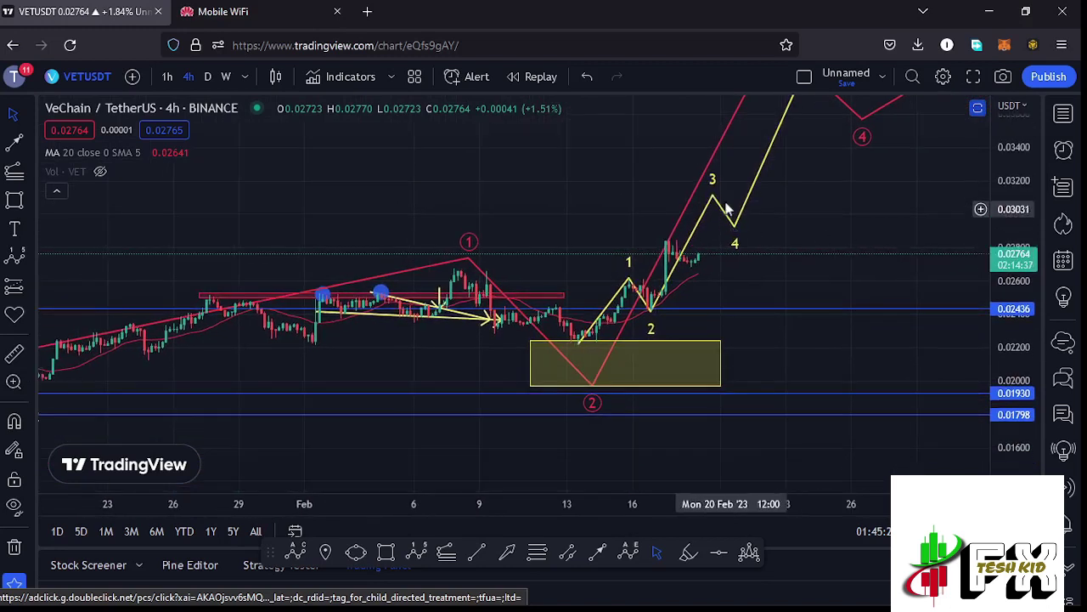
left_click(719, 172)
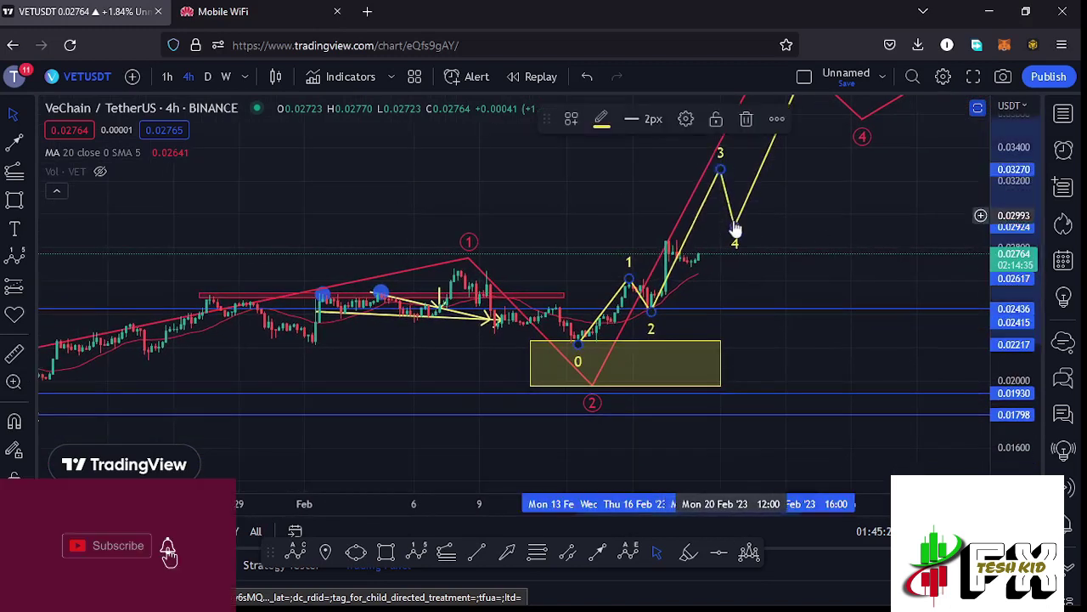
left_click_drag(735, 226, 765, 195)
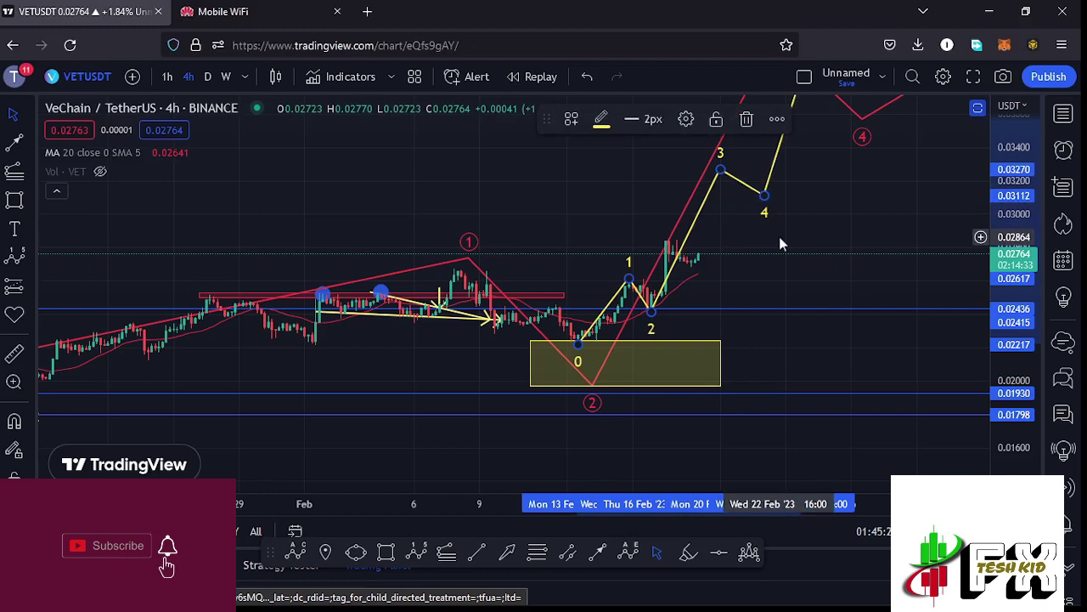
scroll(731, 274, "up", 1)
left_click_drag(900, 316, 923, 318)
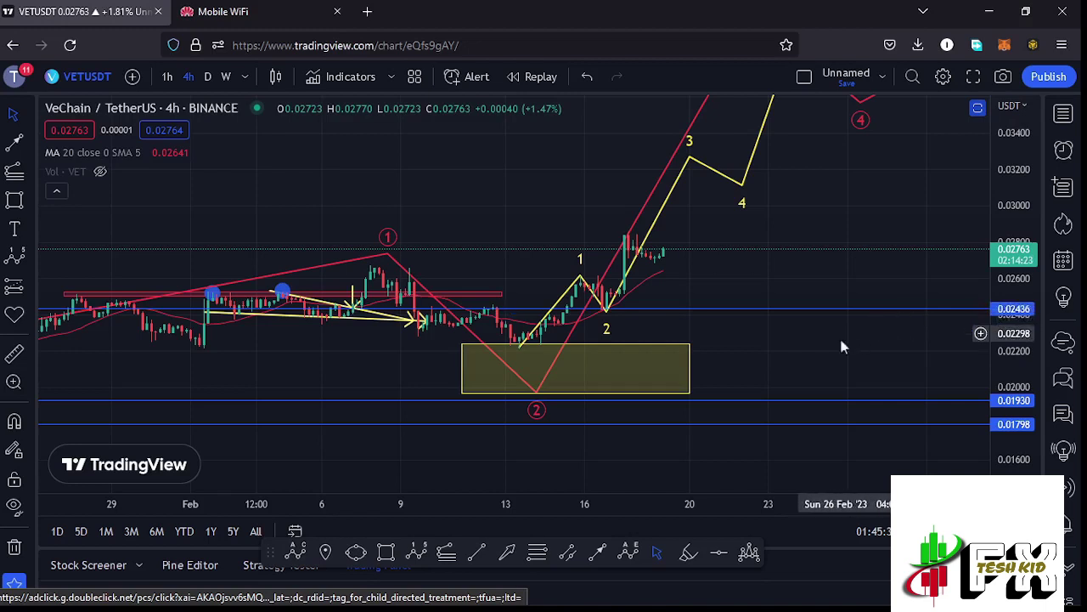
left_click_drag(809, 360, 797, 361)
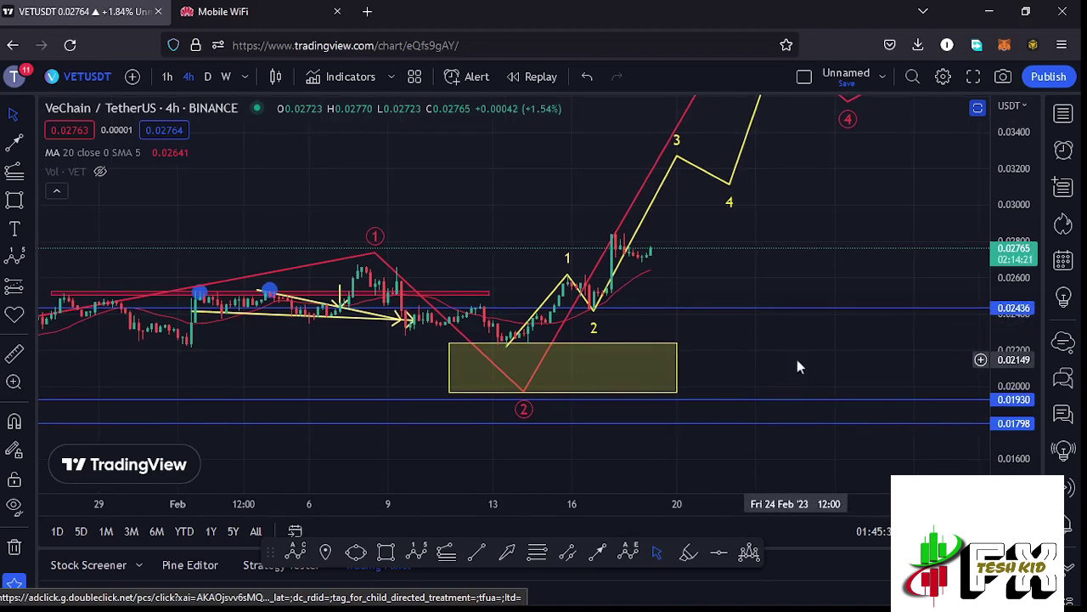
- Draw a trend-based Fibonacci extension through yellow sub-wave points 0, 1 and 2
left_click(447, 552)
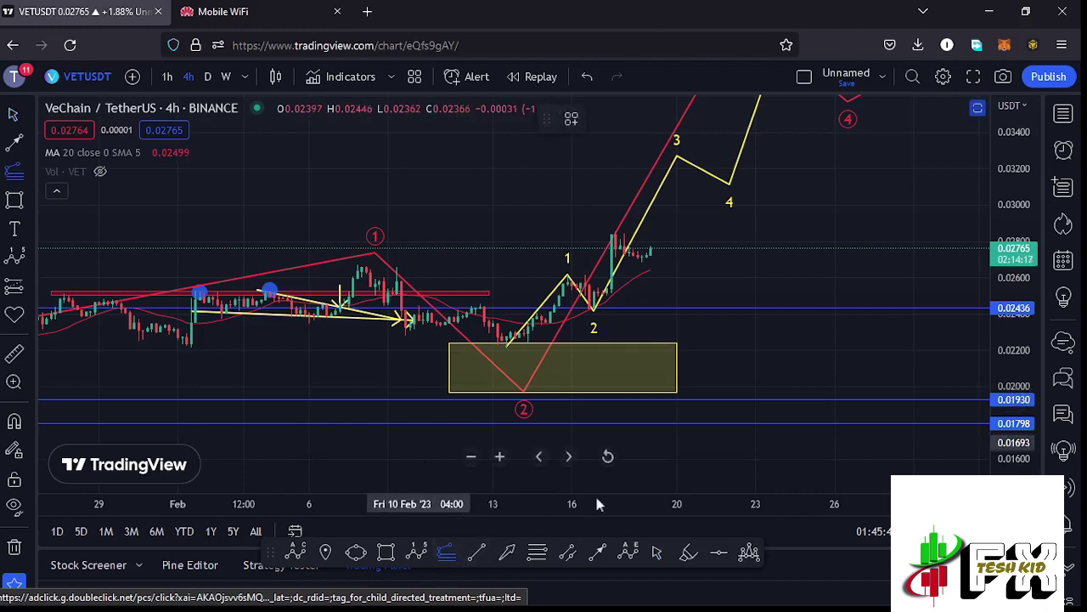
left_click(506, 344)
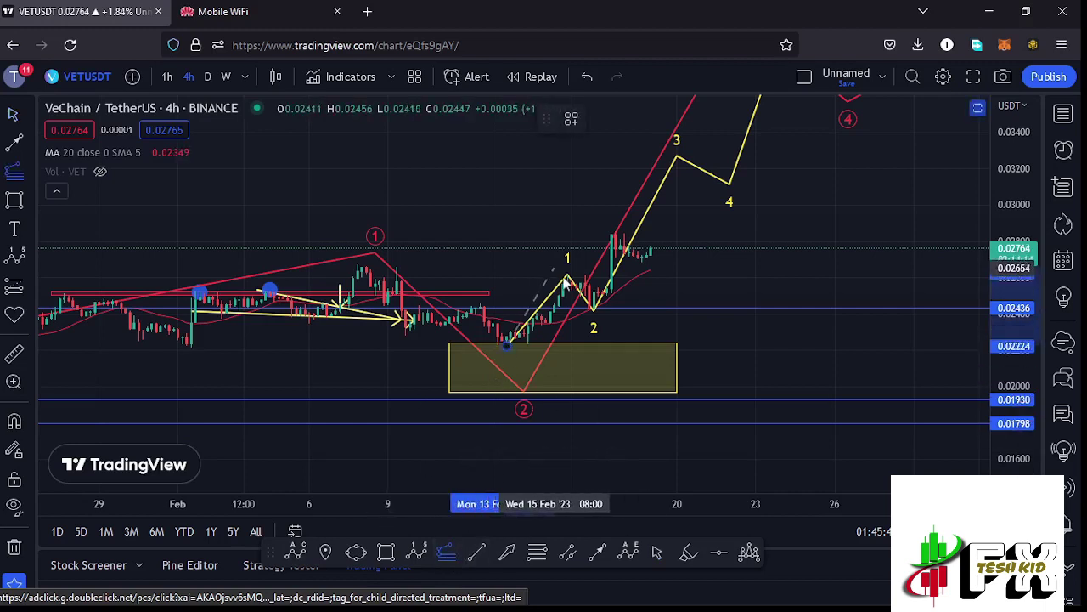
left_click(568, 274)
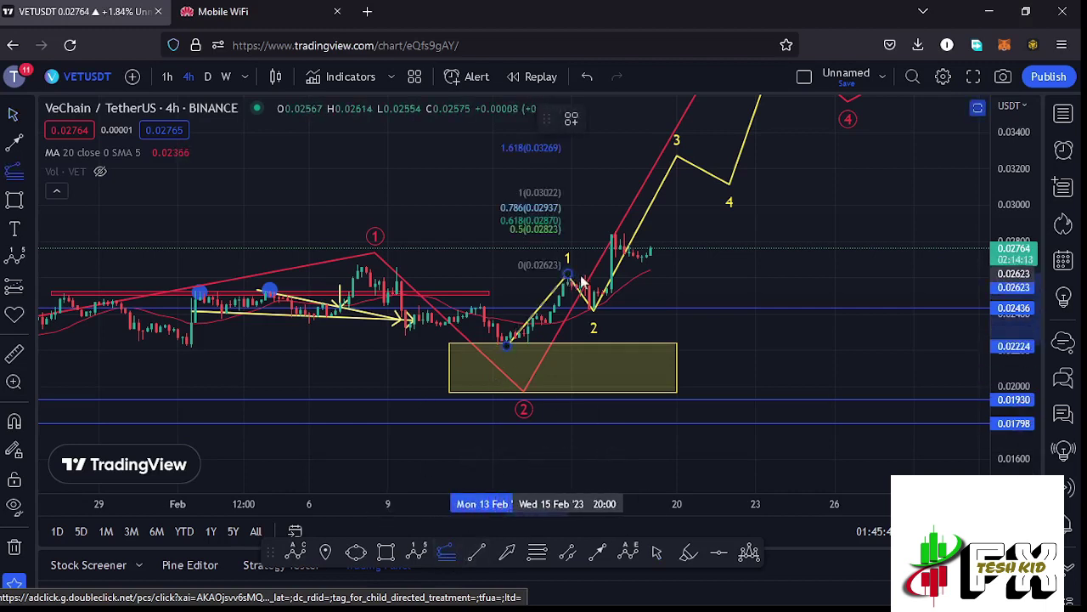
left_click(780, 310)
left_click_drag(849, 211, 837, 249)
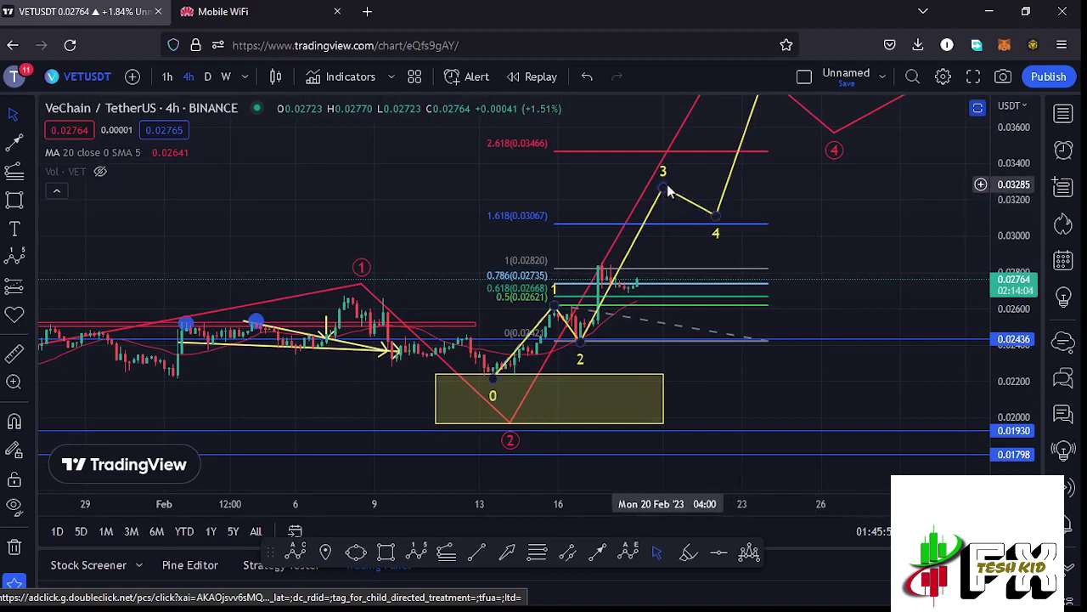
- Move sub-wave 3 to the 1.618 level, reposition sub-wave 4, and delete the Fibonacci extension
mouse_move(667, 188)
left_mouse_down()
mouse_move(666, 227)
mouse_move(712, 244)
mouse_move(707, 259)
left_mouse_up()
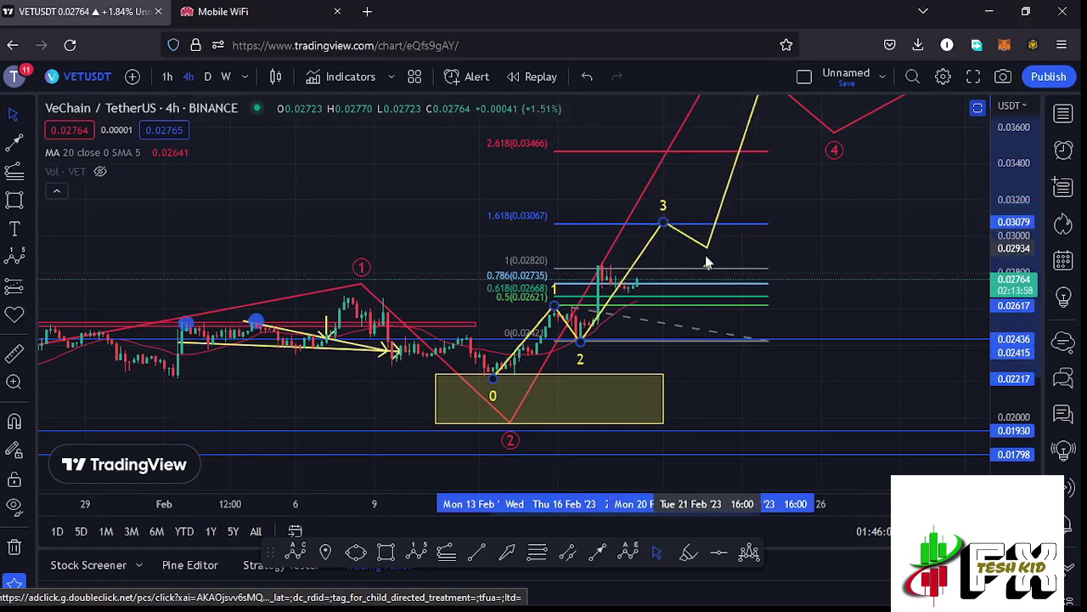
left_click_drag(834, 195, 781, 266)
left_click_drag(992, 172, 716, 200)
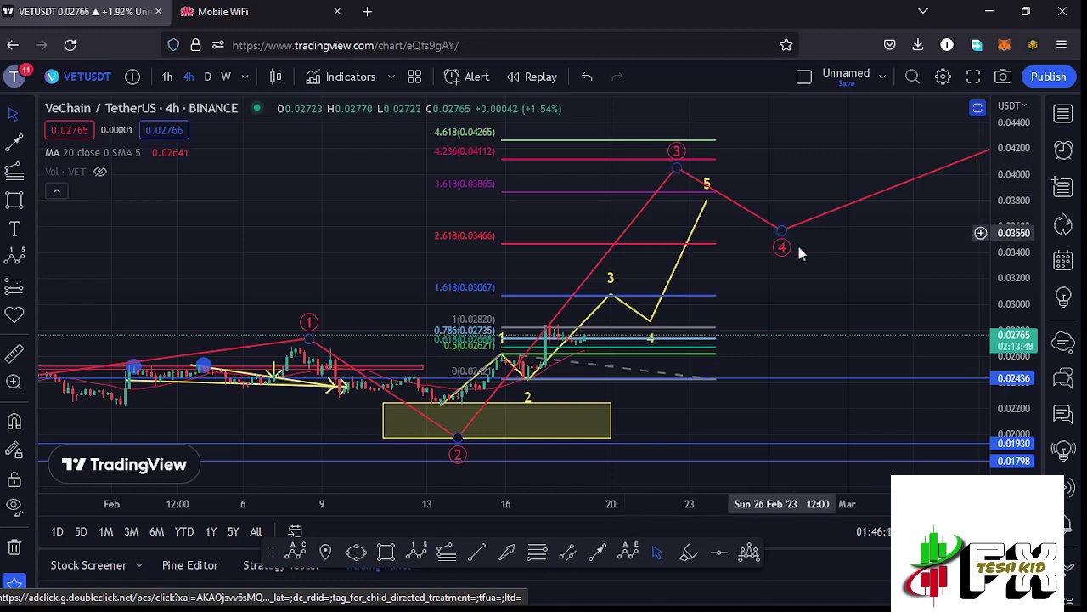
left_click(712, 378)
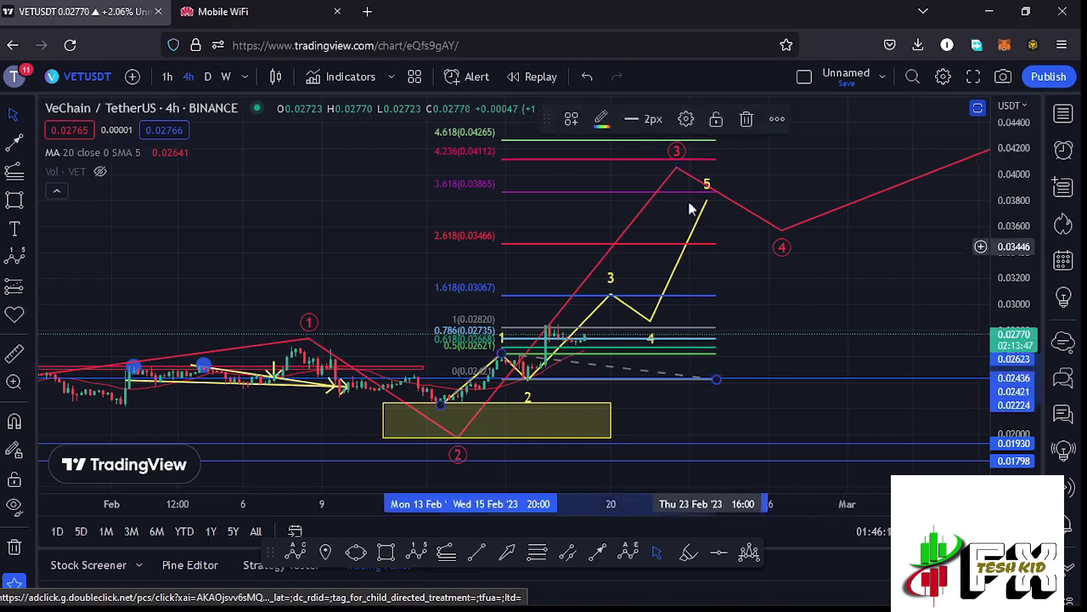
left_click(744, 117)
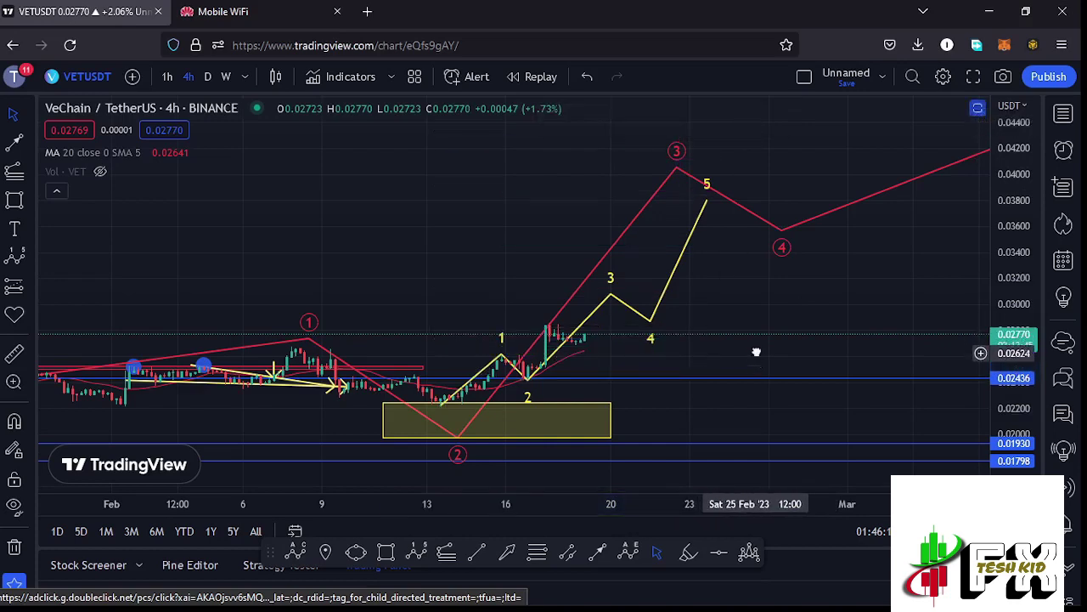
- Move the red Elliott wave's point 1 onto the swing high
left_click_drag(755, 359, 774, 326)
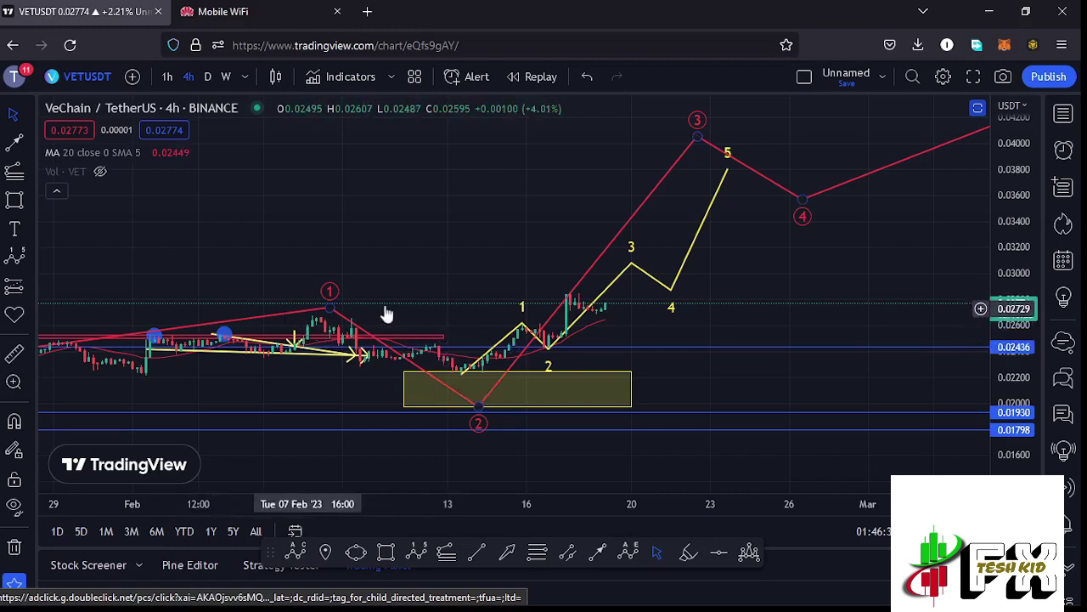
left_click_drag(329, 301, 316, 313)
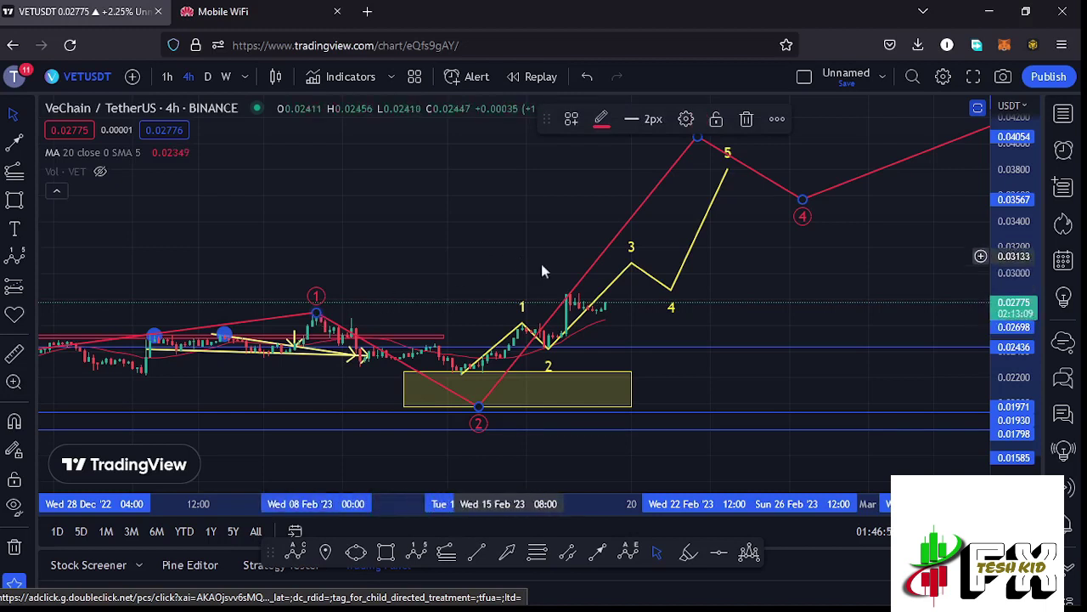
left_click(629, 264)
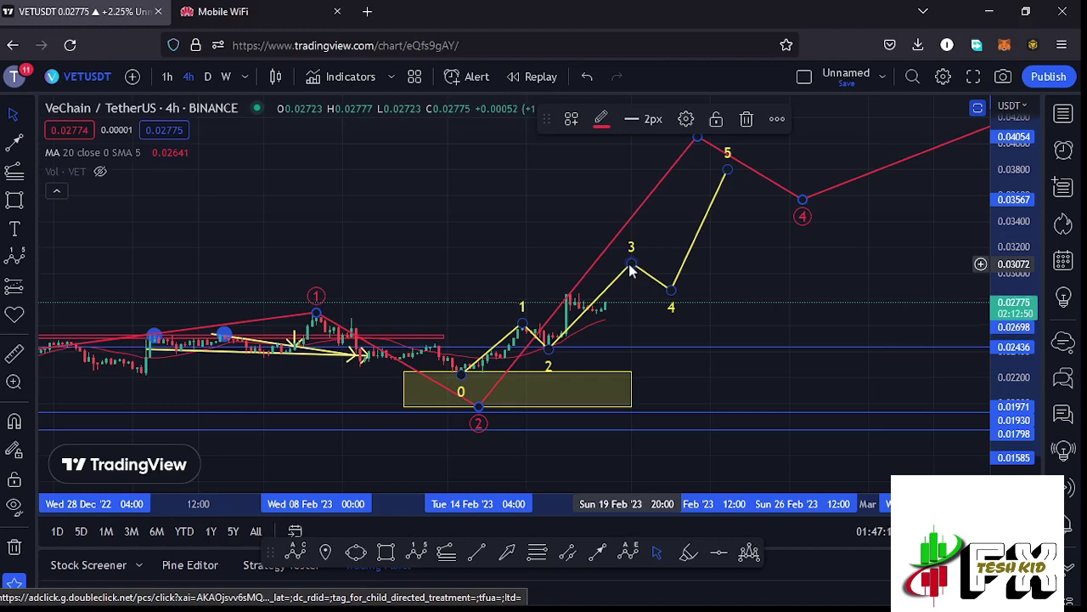
mouse_move(630, 270)
left_mouse_down()
mouse_move(706, 296)
mouse_move(691, 236)
left_mouse_up()
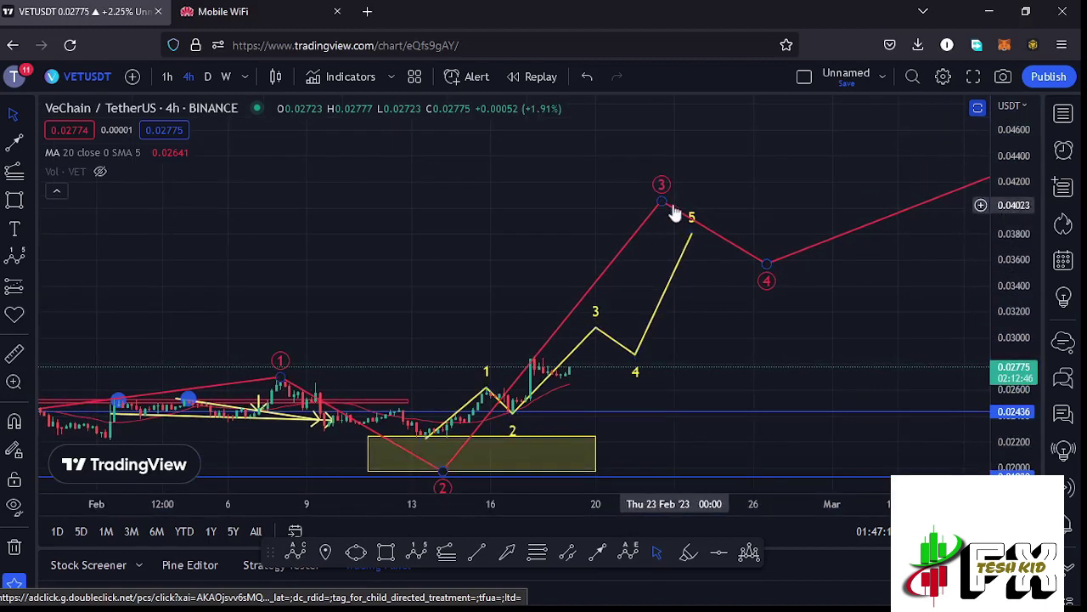
- Restore the RSI 14 and MACD 12 26 9 panes beneath the price chart
left_click(692, 219)
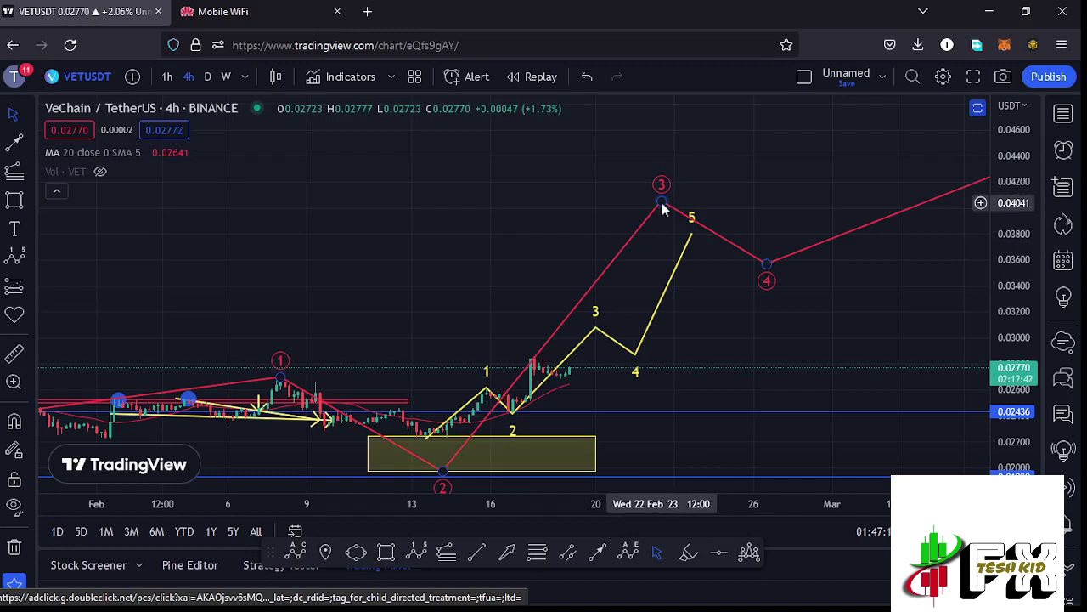
left_click(735, 340)
double_click(734, 333)
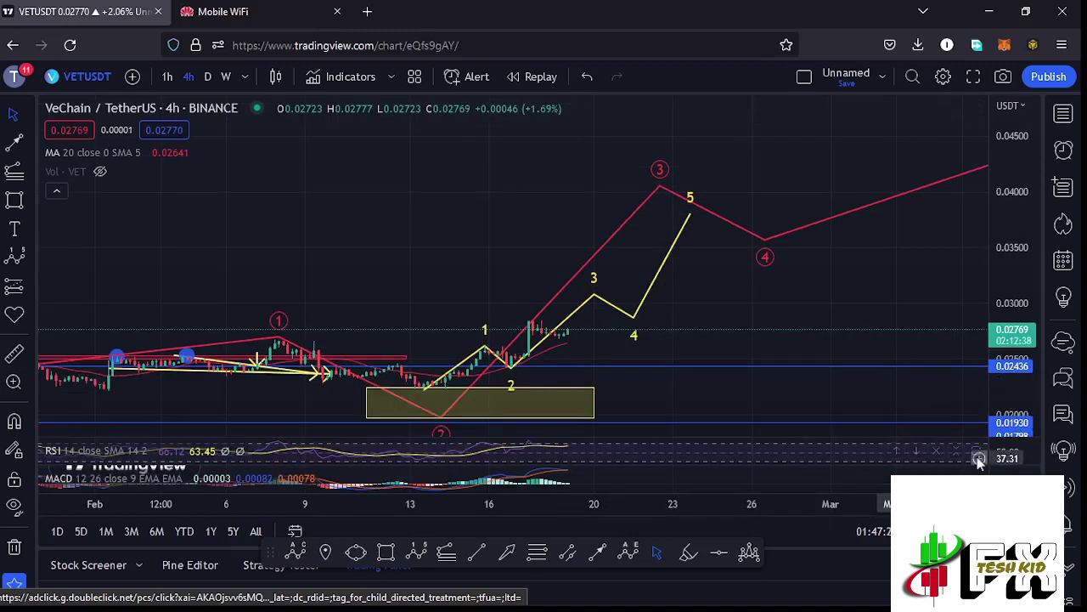
- Maximize the RSI (near 66) and MACD panes in turn, then switch VETUSDT to daily
double_click(975, 450)
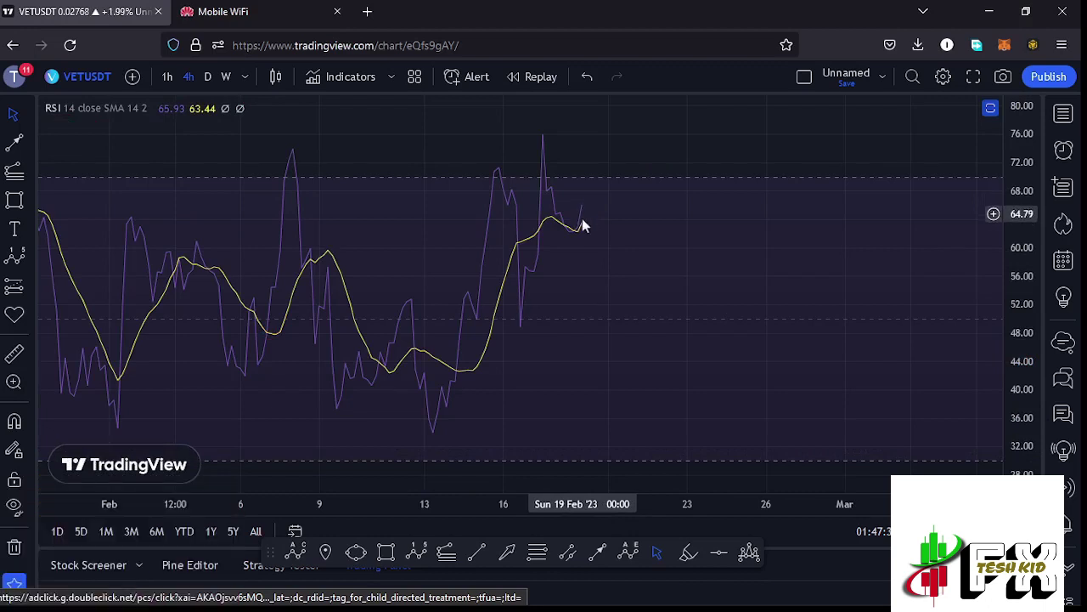
left_click(991, 108)
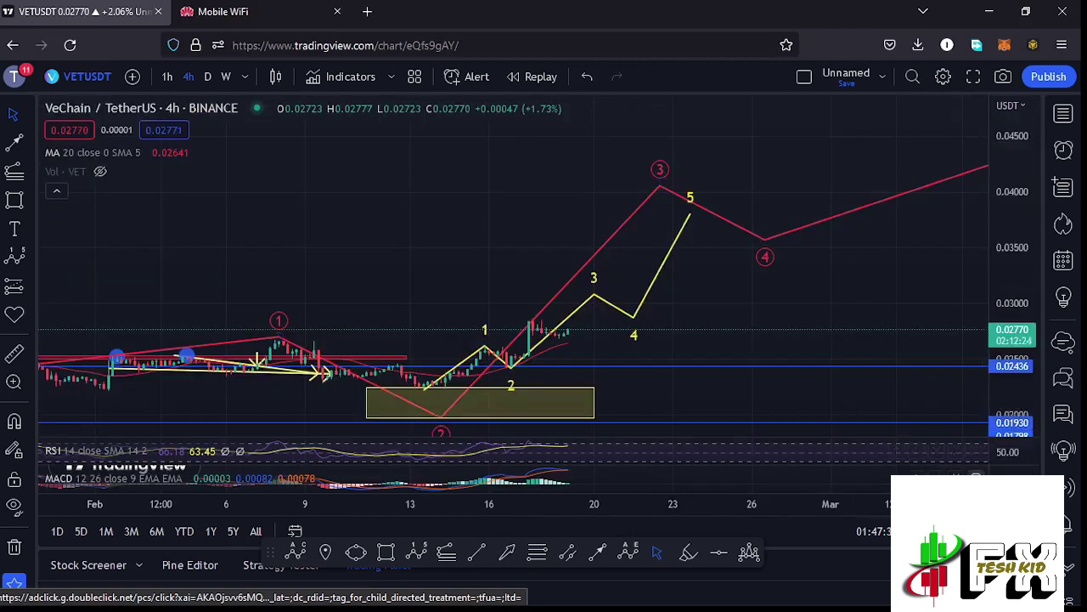
left_click(977, 472)
scroll(720, 431, "up", 3)
left_click_drag(485, 416, 842, 430)
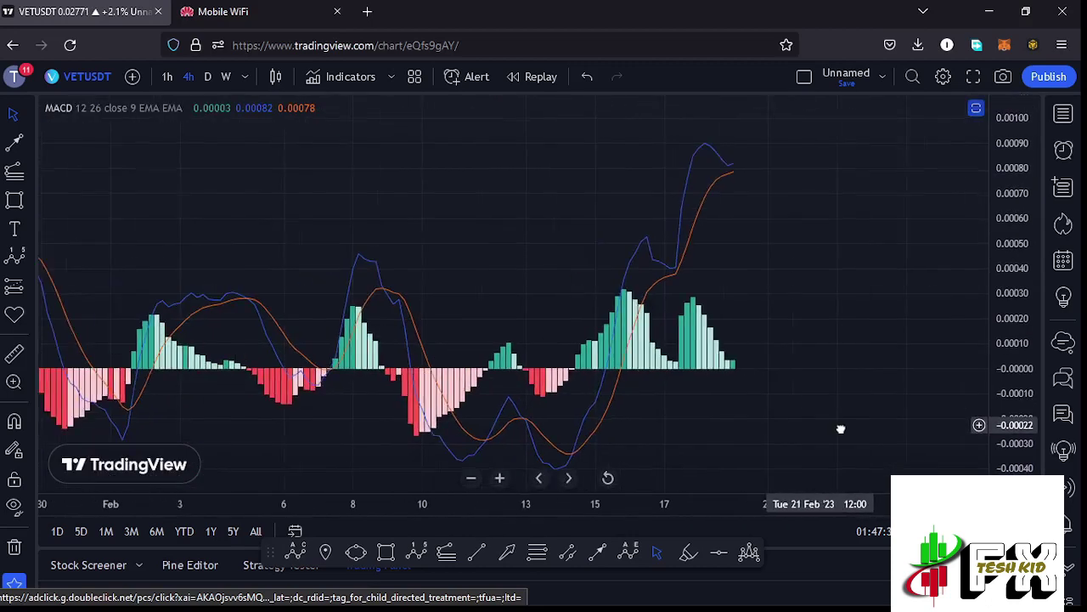
scroll(600, 413, "up", 2)
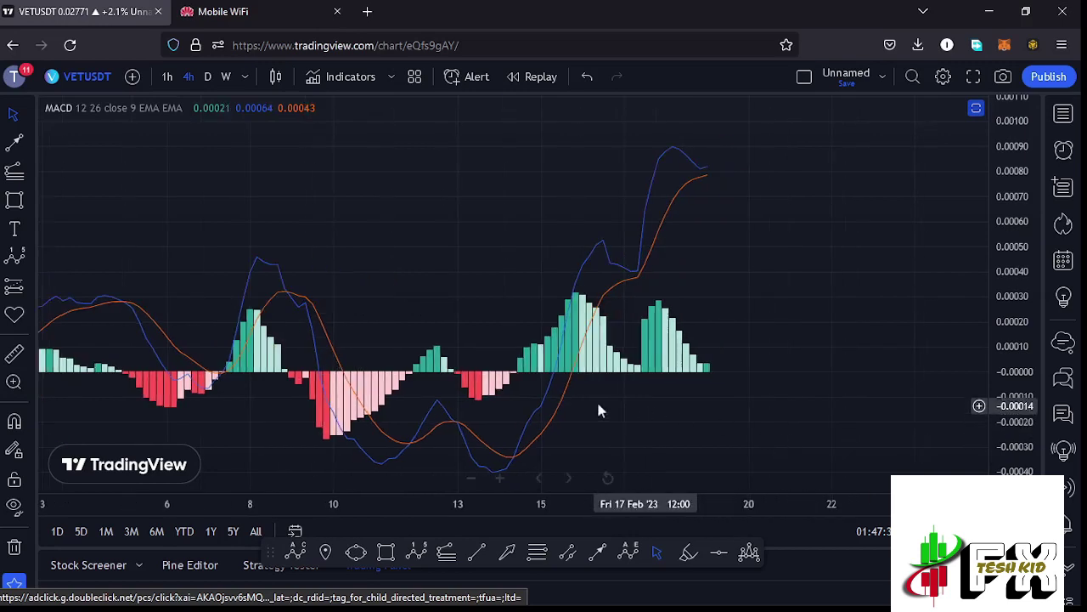
left_click(976, 108)
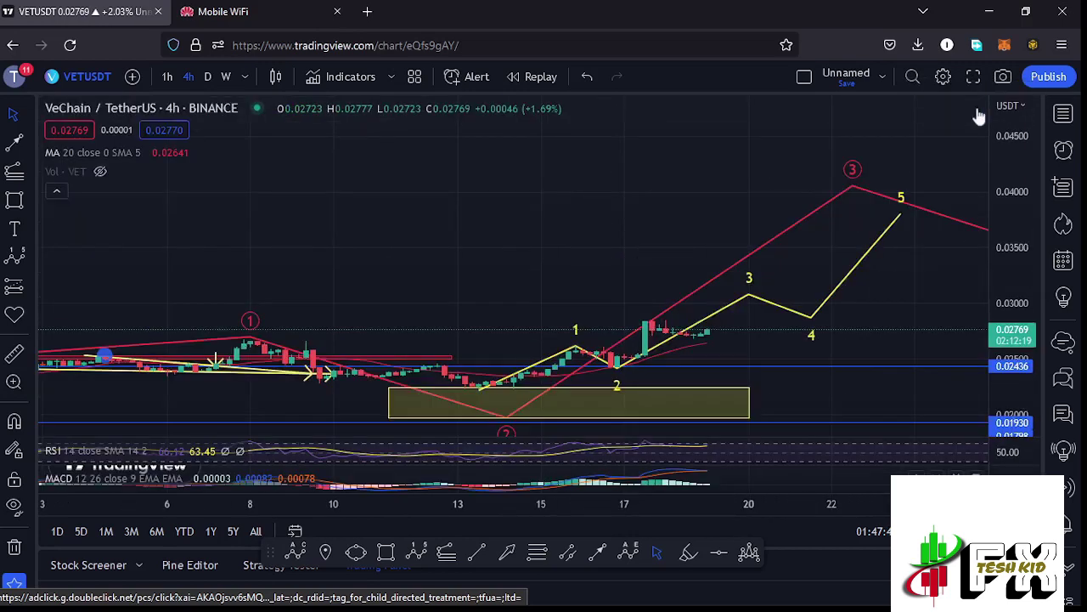
left_click(212, 77)
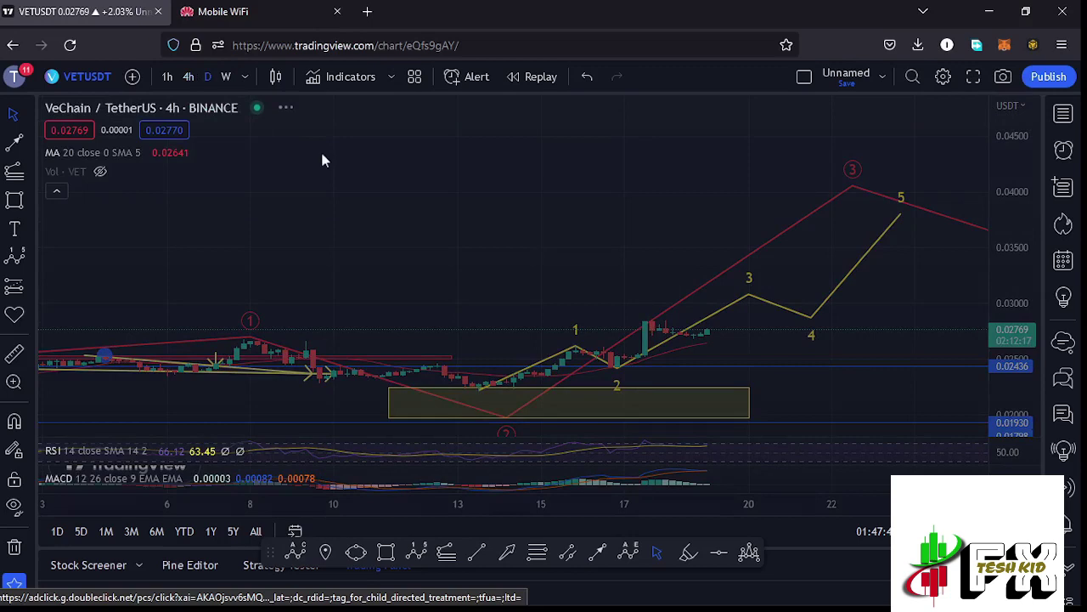
- Zoom out on the daily chart, hide indicator panes, and frame the 0.29160 peak and 0.46277 level
scroll(429, 280, "down", 5)
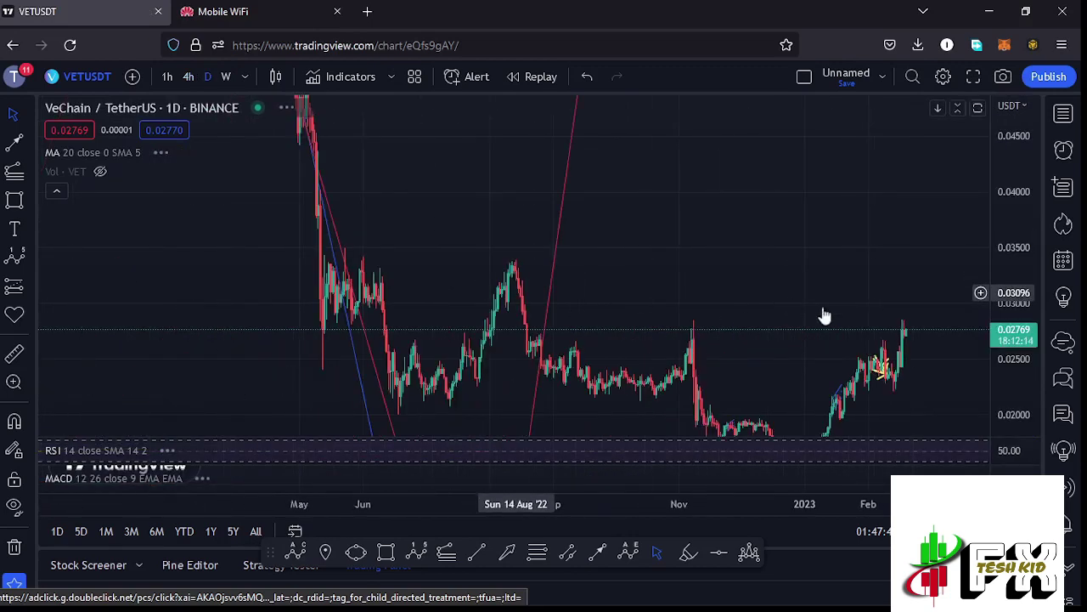
scroll(792, 307, "down", 3)
left_click_drag(1025, 210, 1011, 274)
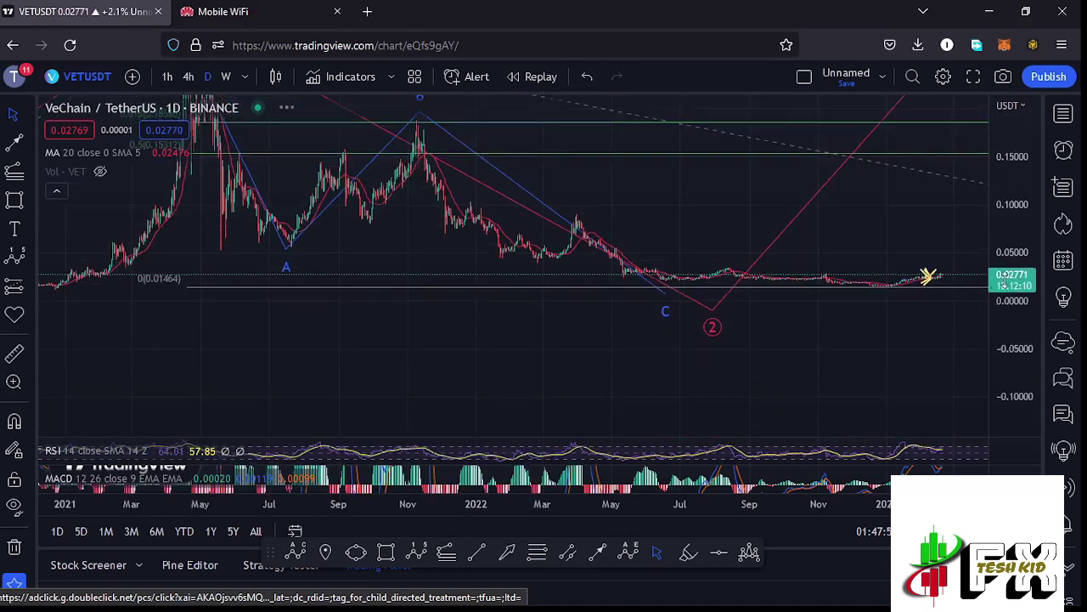
scroll(807, 306, "down", 5)
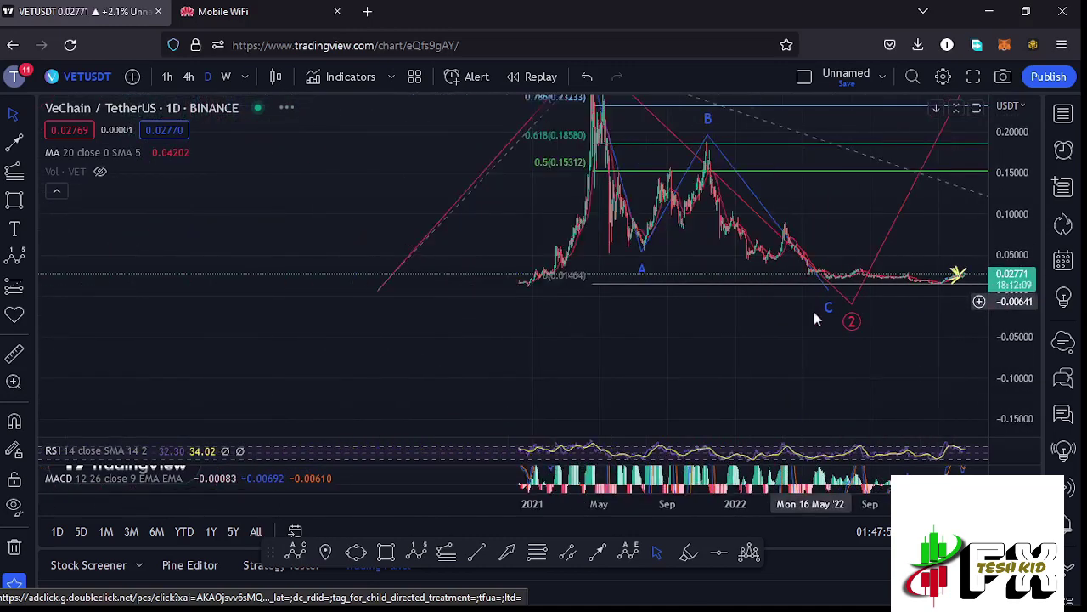
double_click(691, 385)
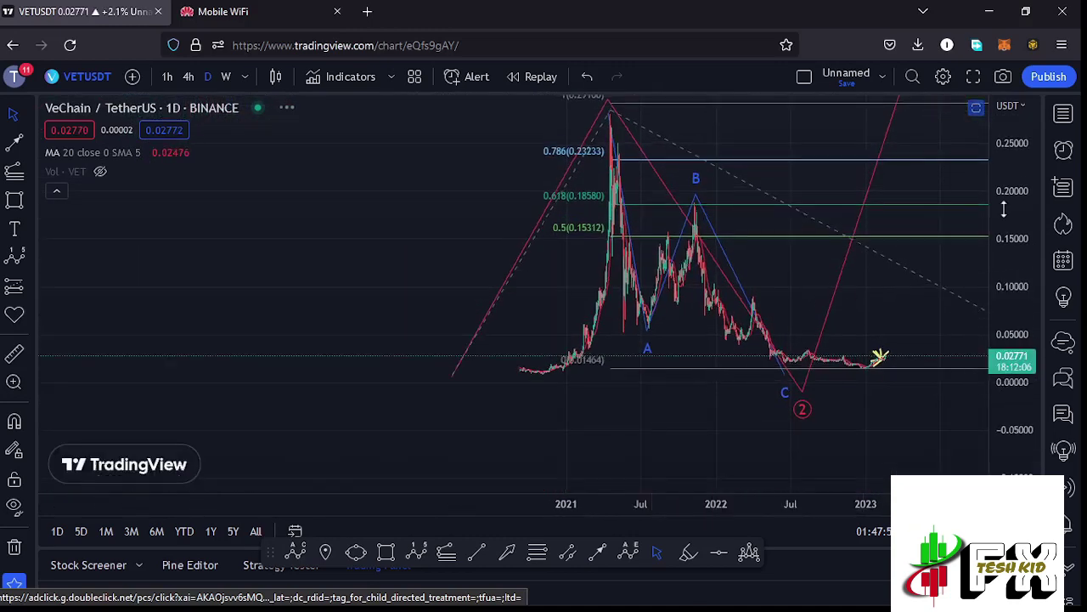
left_click_drag(1004, 209, 1010, 259)
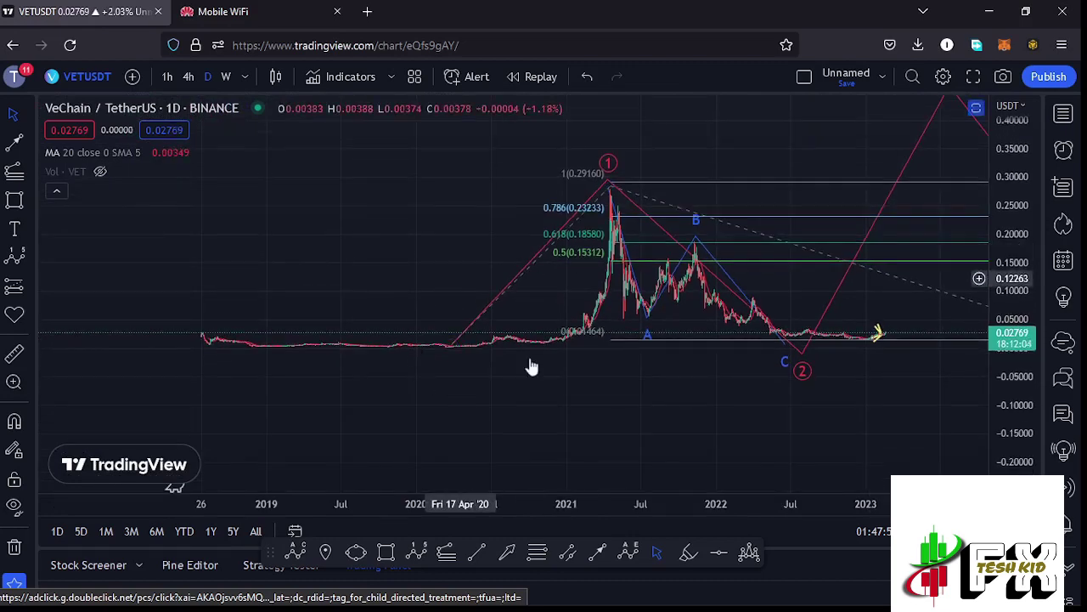
left_click_drag(665, 437, 636, 440)
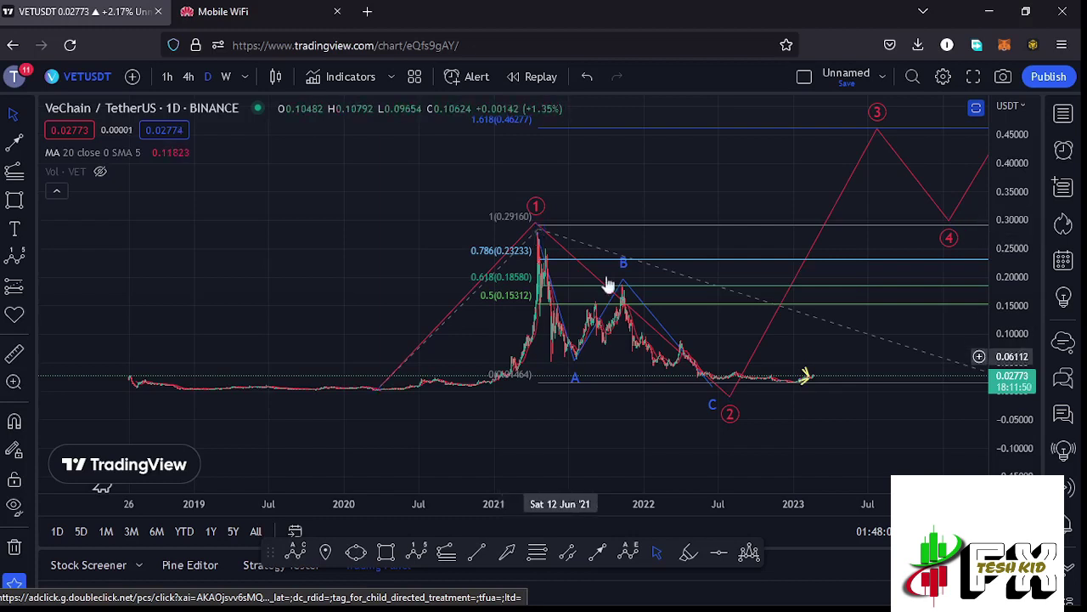
- Pan and zoom out to 2019–2024, compressing prices so wave 5 above 0.50 fits
left_click_drag(739, 334, 697, 350)
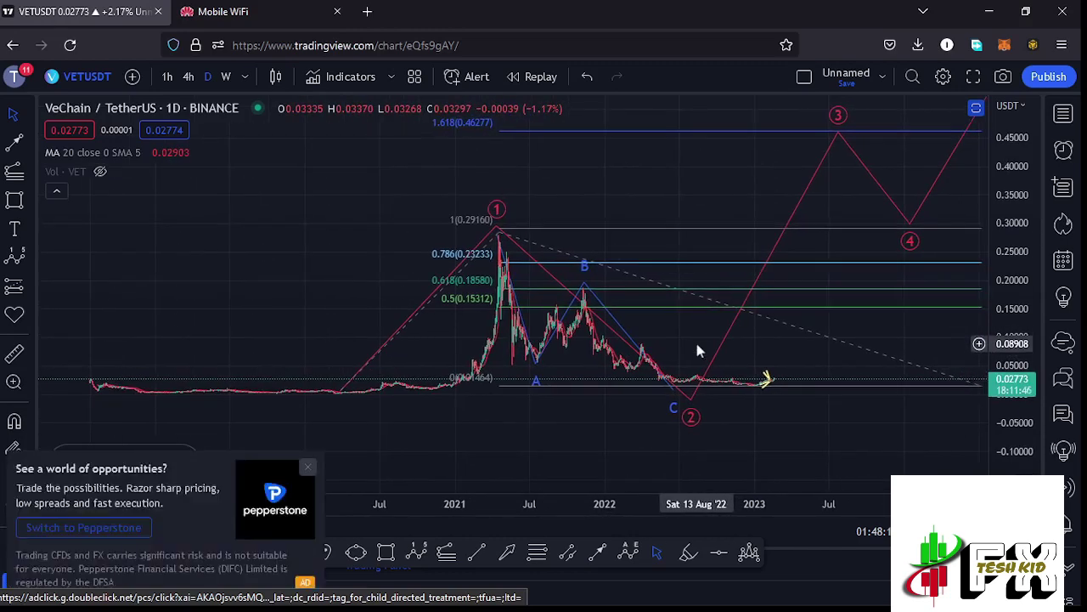
scroll(696, 350, "down", 3)
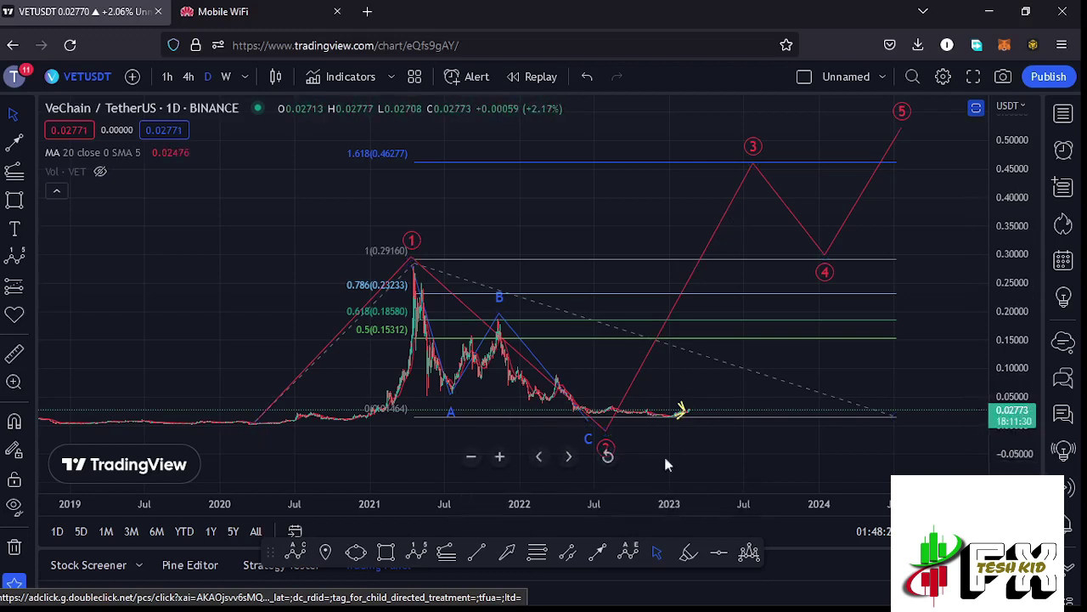
left_click_drag(1016, 248, 1016, 255)
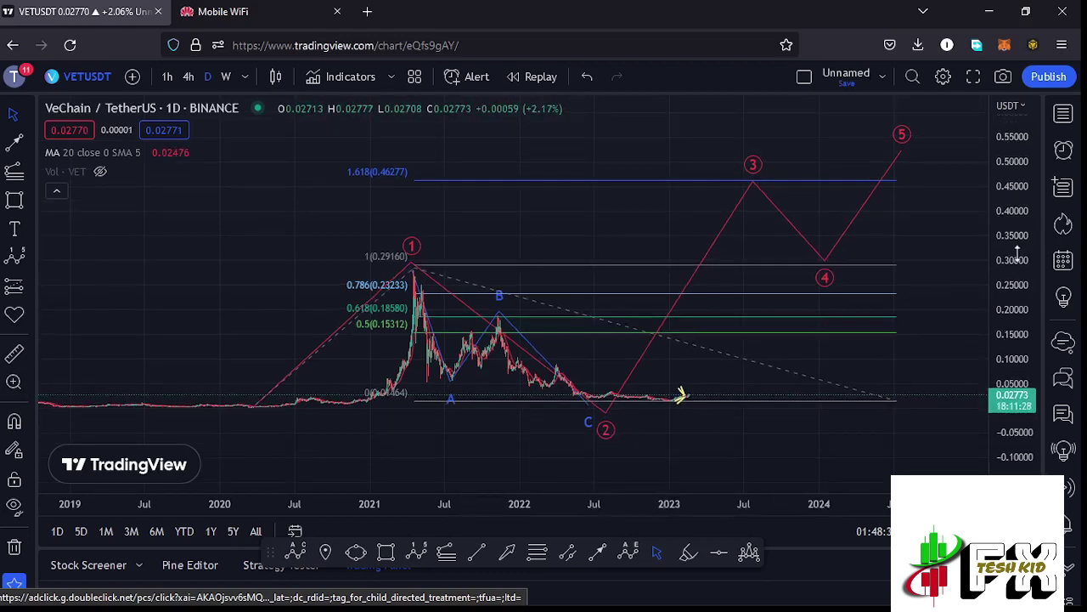